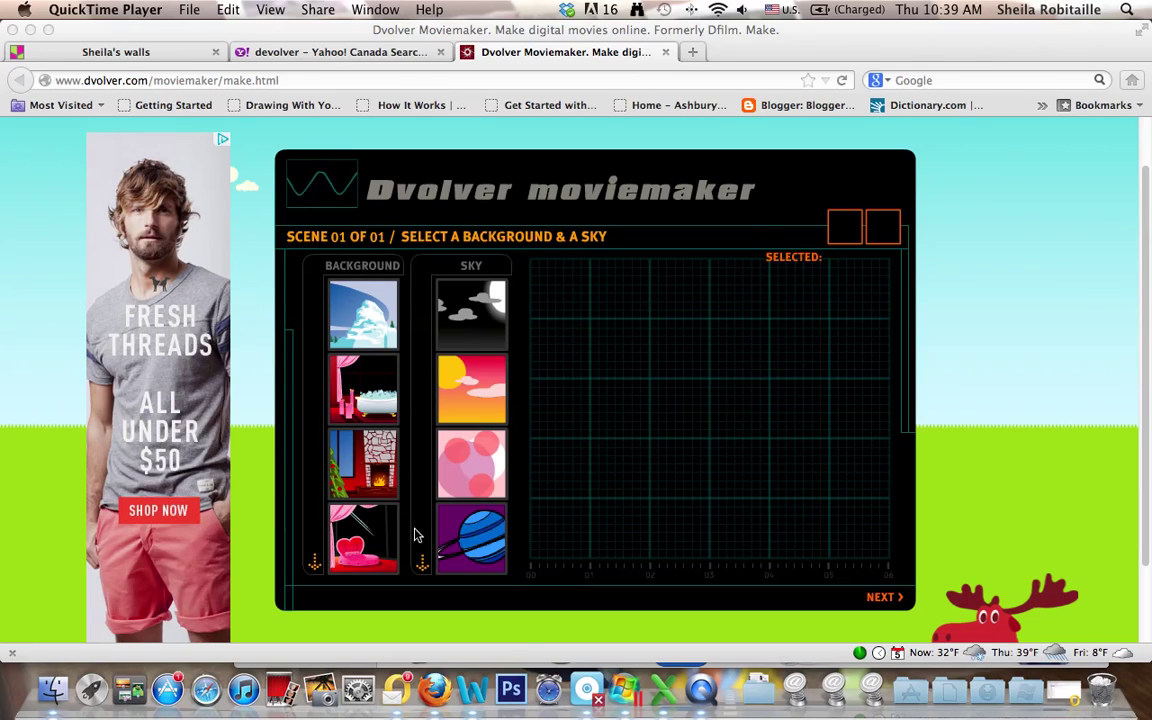
- Pick the San Francisco city-at-night background for scene 01
left_click(314, 563)
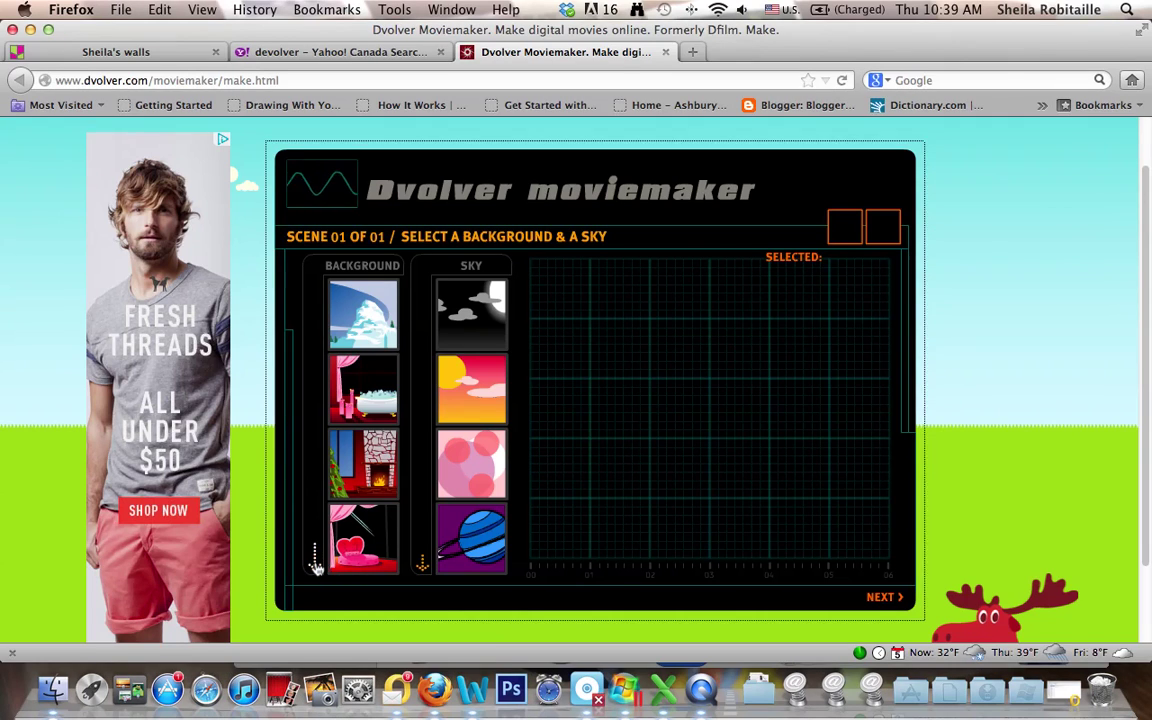
left_click(314, 563)
left_click(314, 270)
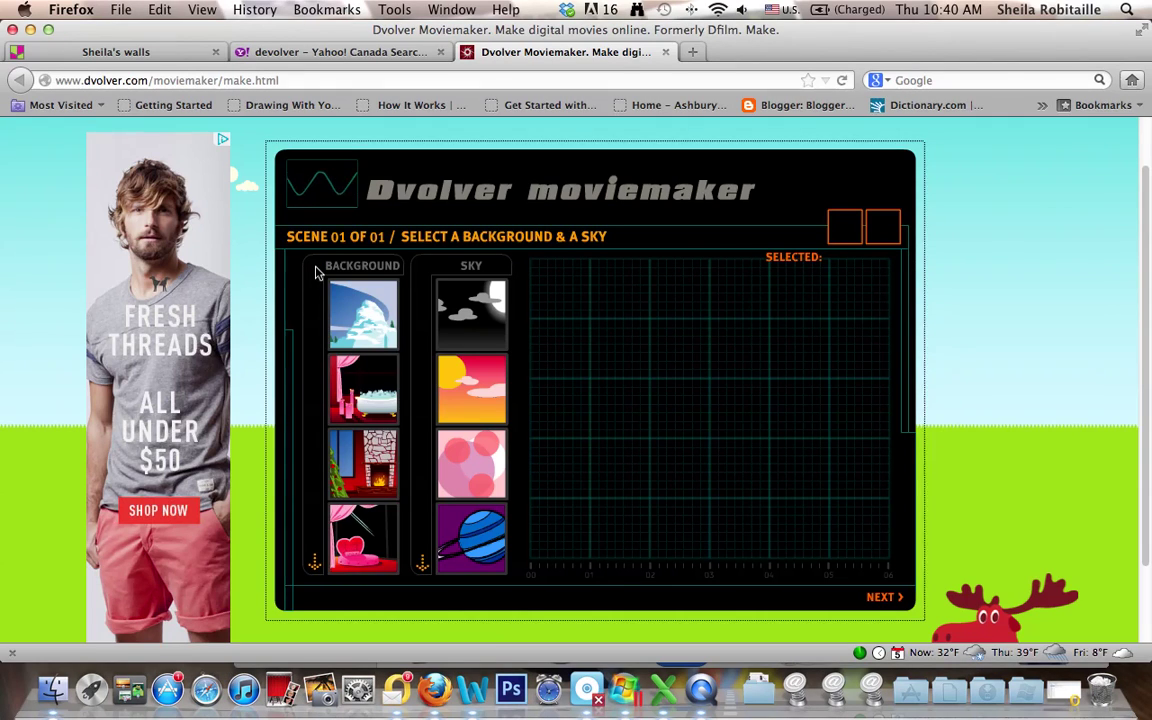
left_click(314, 563)
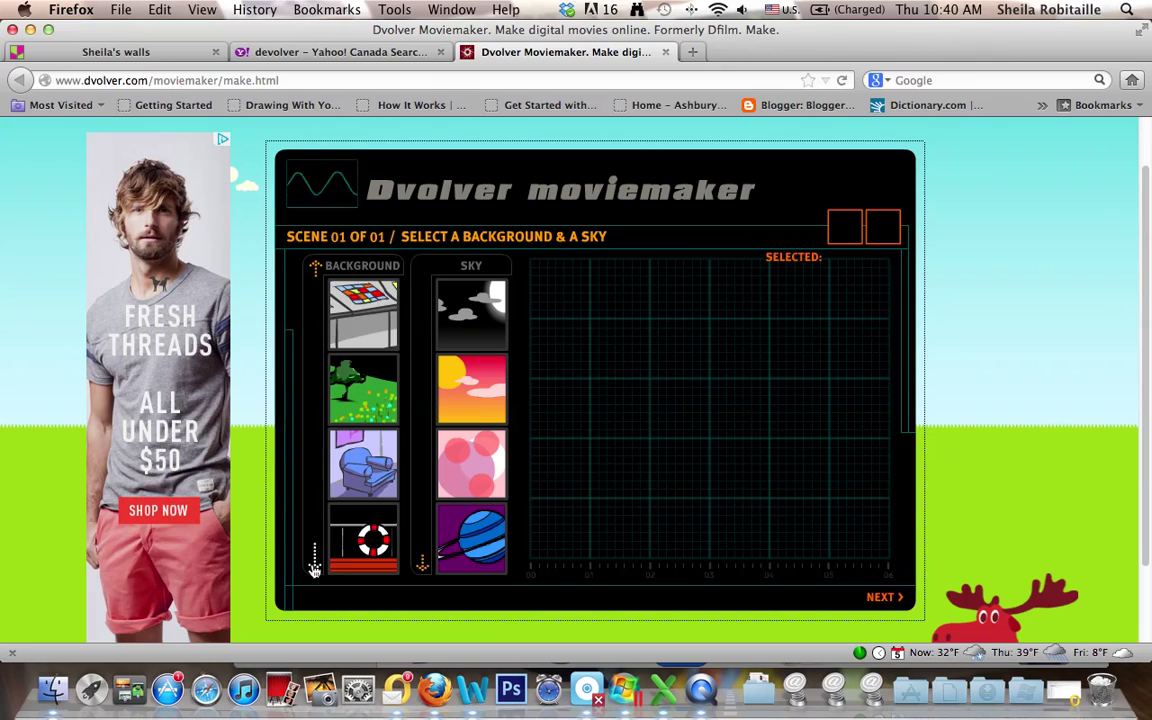
left_click(314, 563)
left_click(314, 563)
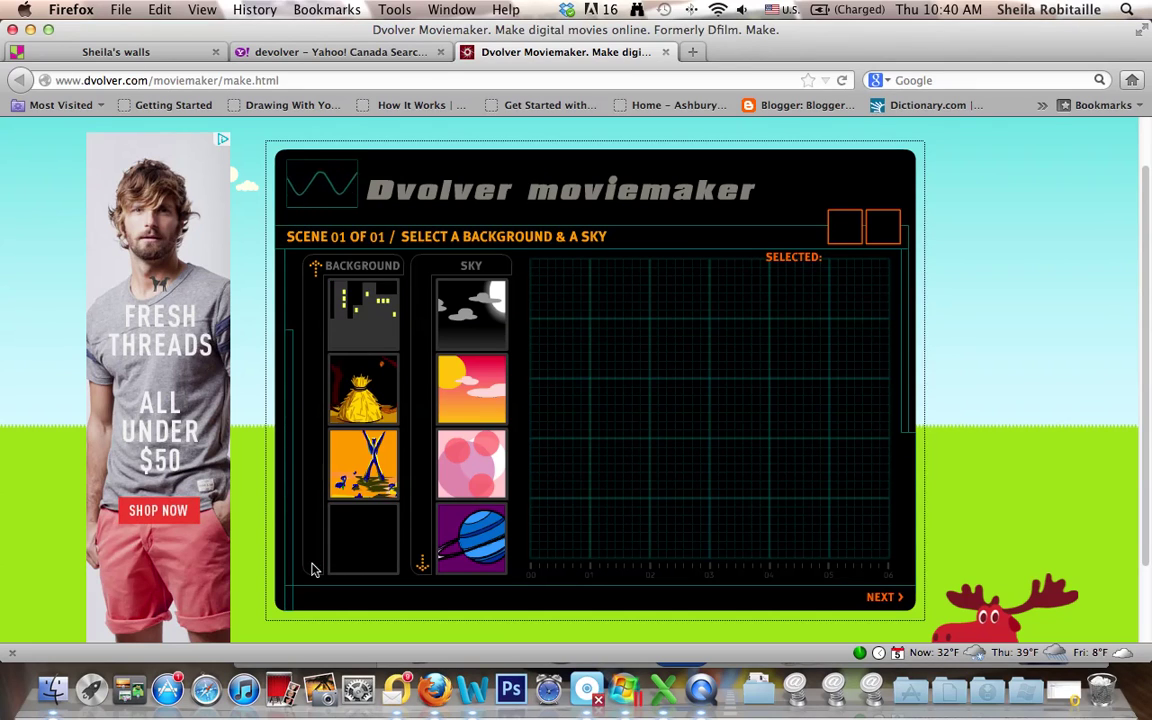
left_click(378, 324)
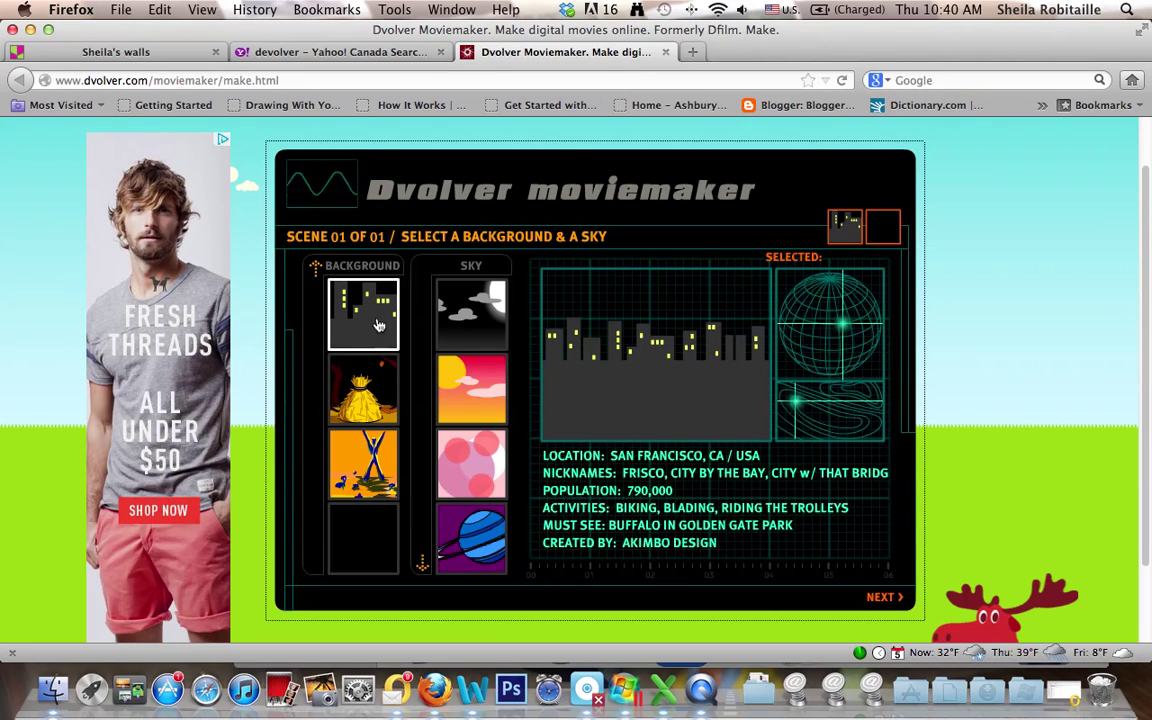
- Set the sky to Romantic Sunset and continue to plot selection
left_click(465, 336)
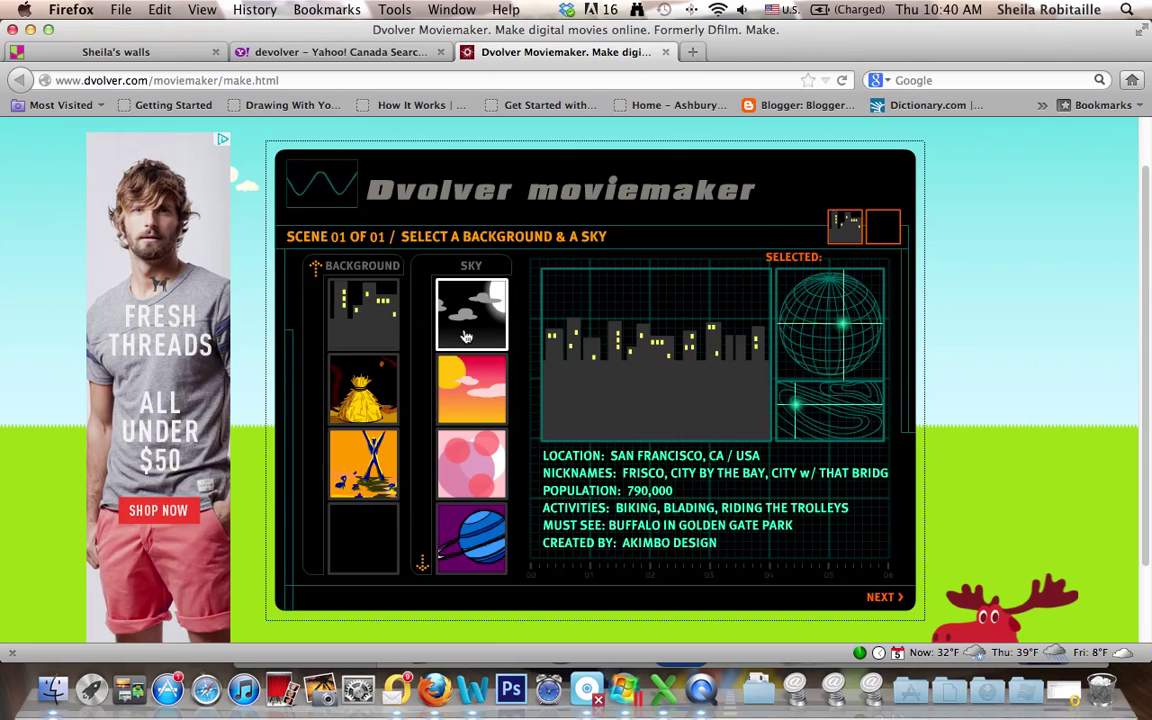
left_click(465, 392)
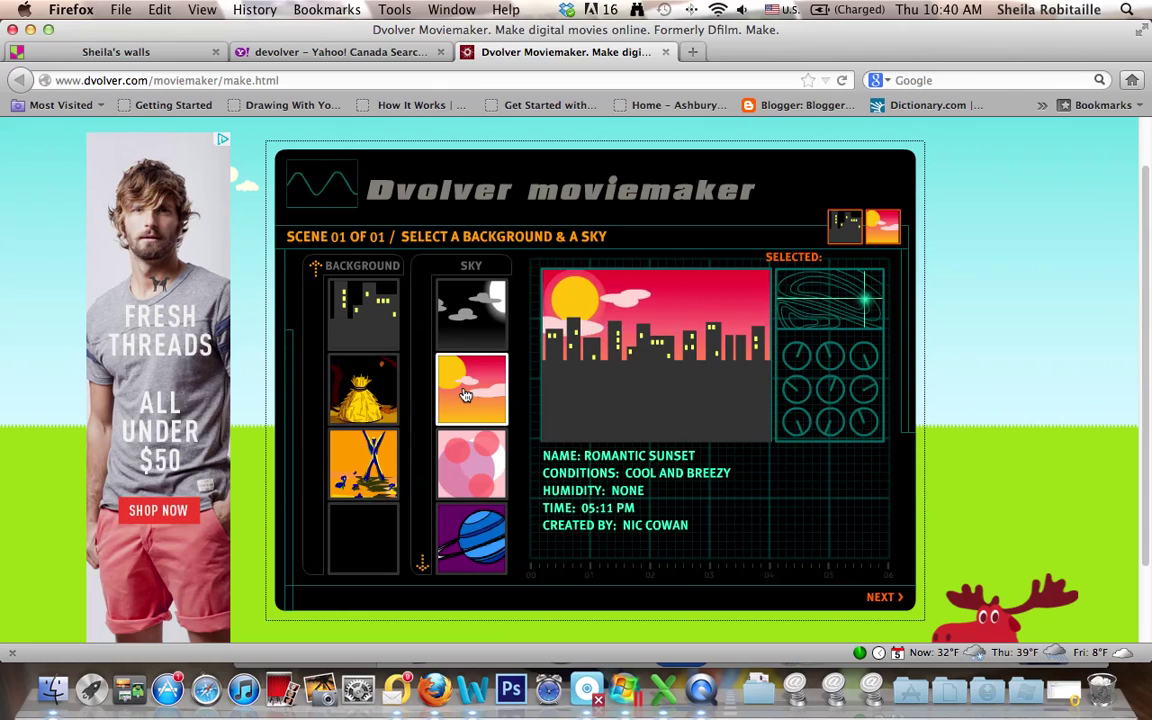
left_click(884, 603)
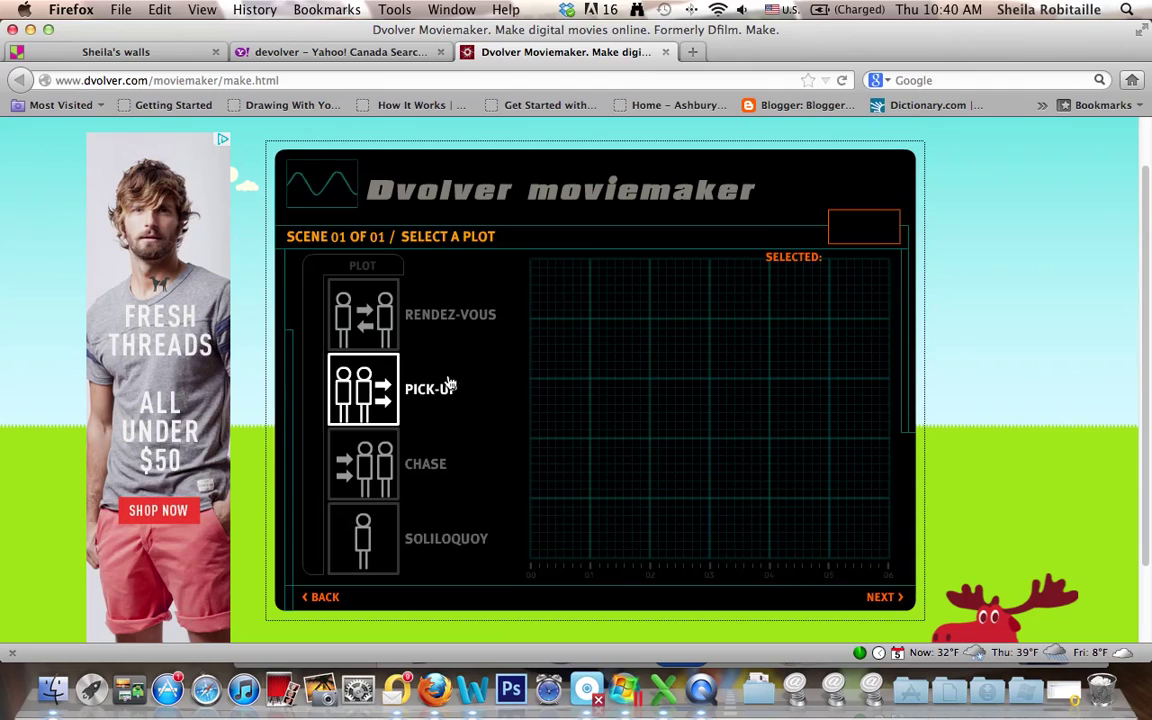
- Choose the two-character Rendez-Vous plot and continue to casting
left_click(372, 330)
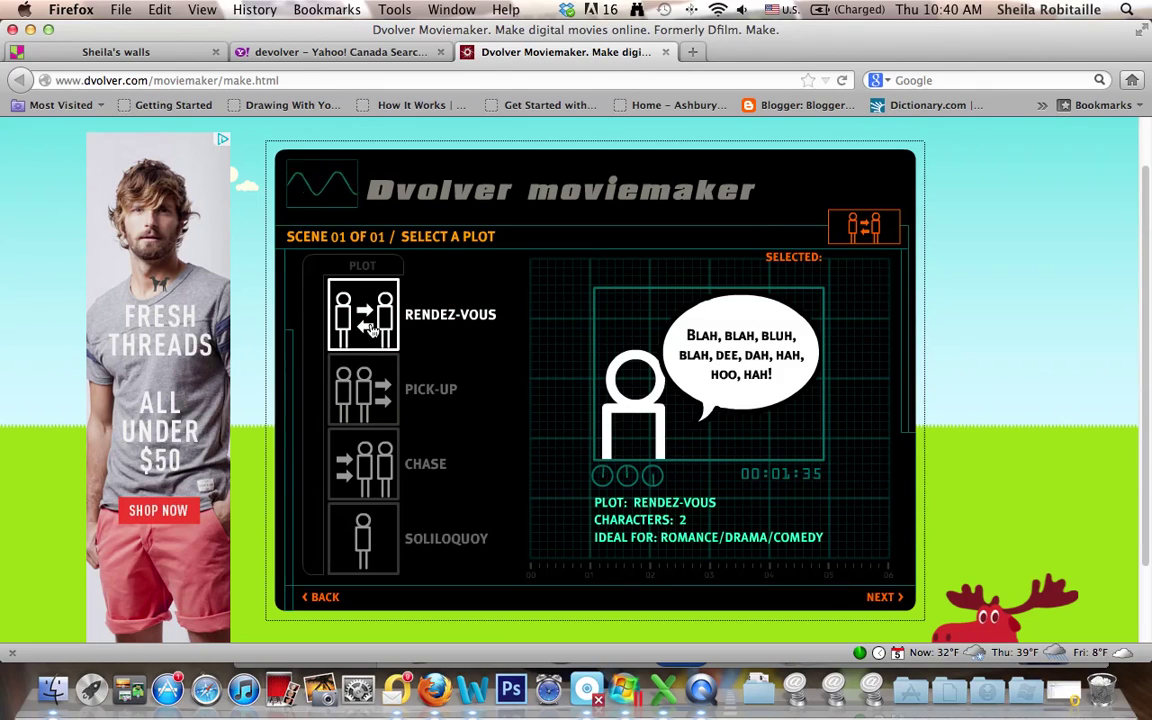
left_click(884, 598)
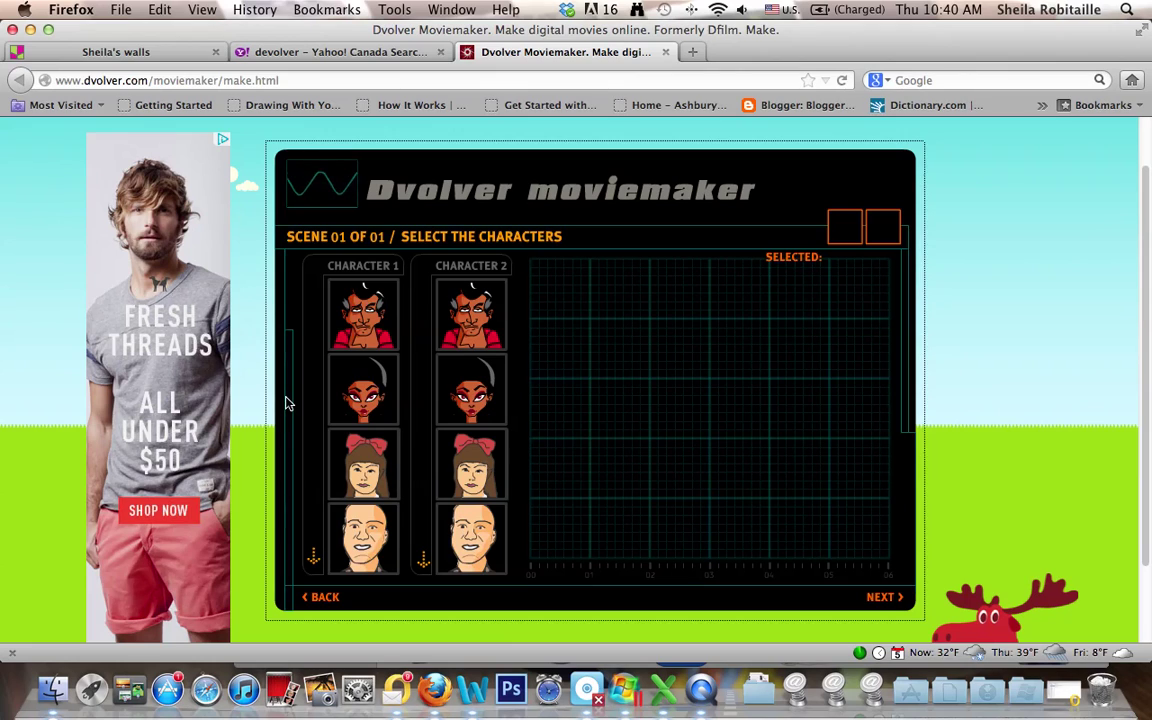
- Cast the bespectacled red-haired character as Character 1
left_click(313, 564)
left_click(313, 564)
left_click(313, 564)
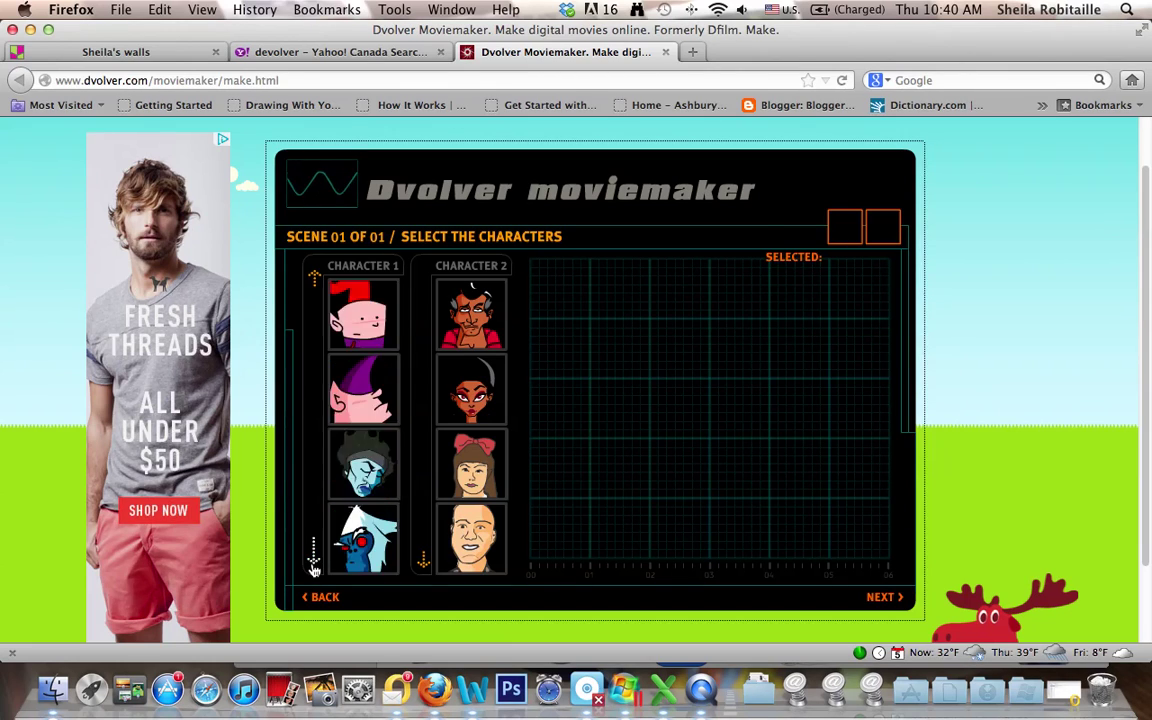
left_click(313, 564)
left_click(313, 564)
left_click(313, 564)
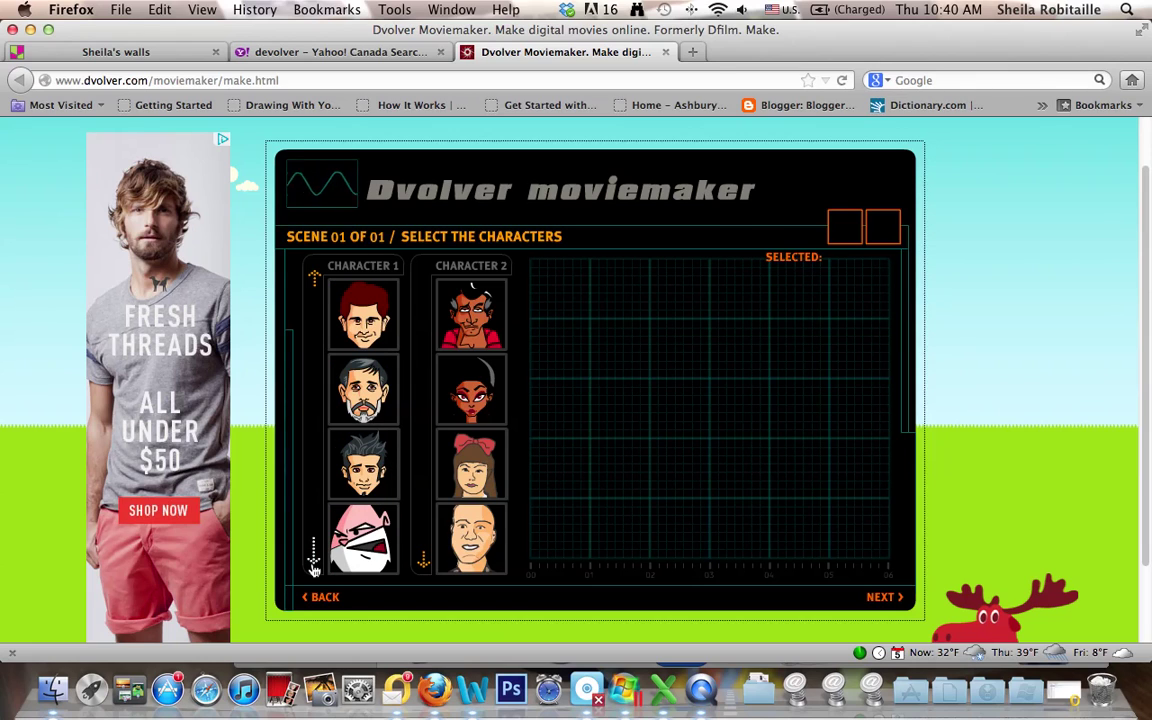
left_click(314, 278)
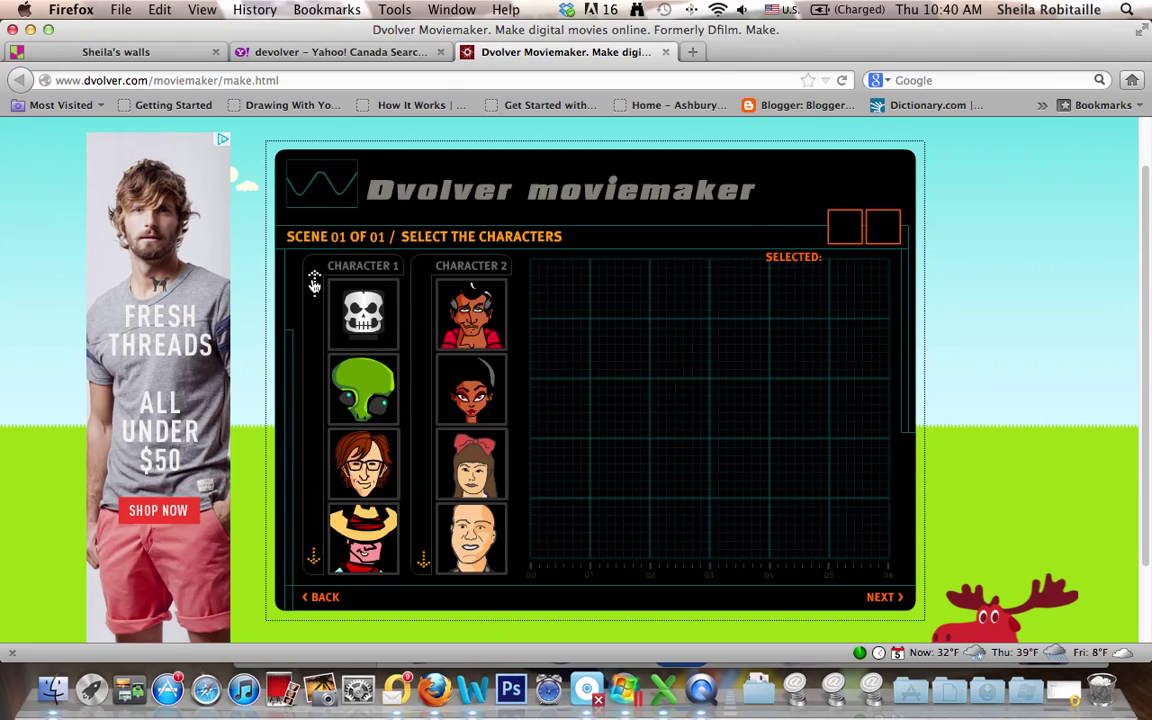
left_click(370, 478)
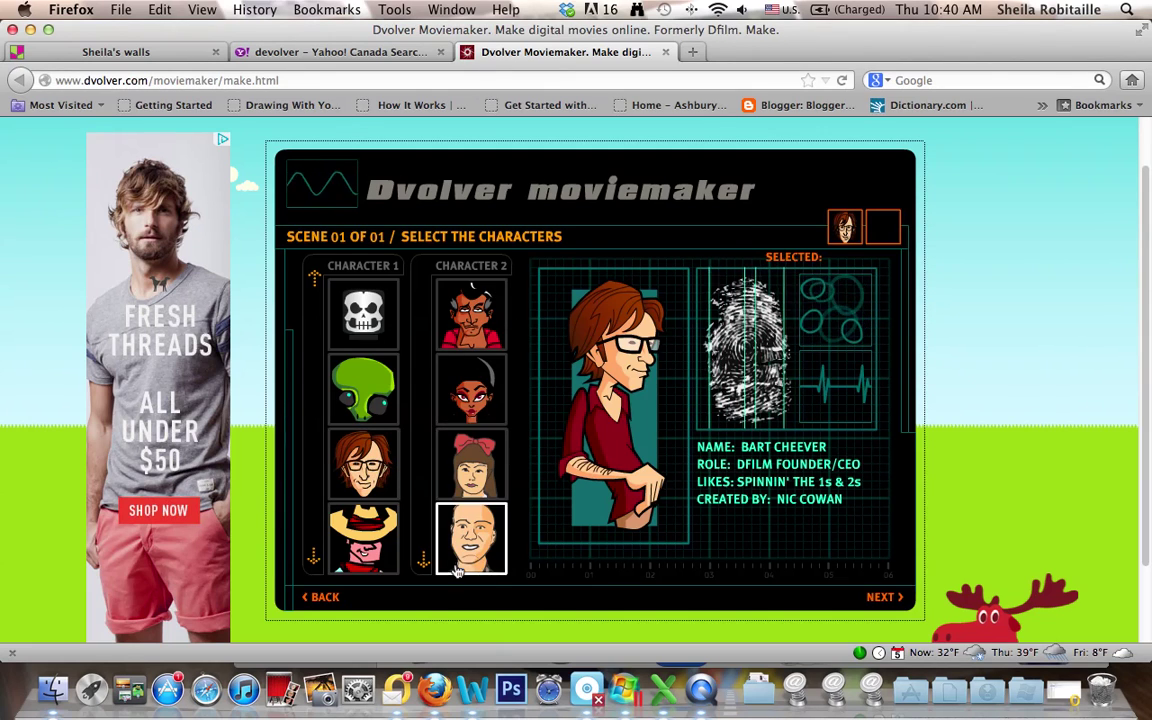
- Cast the grey-haired suited character as Character 2 and continue to the dialogue
left_click(424, 560)
left_click(425, 564)
left_click(424, 562)
left_click(424, 562)
left_click(424, 562)
left_click(424, 562)
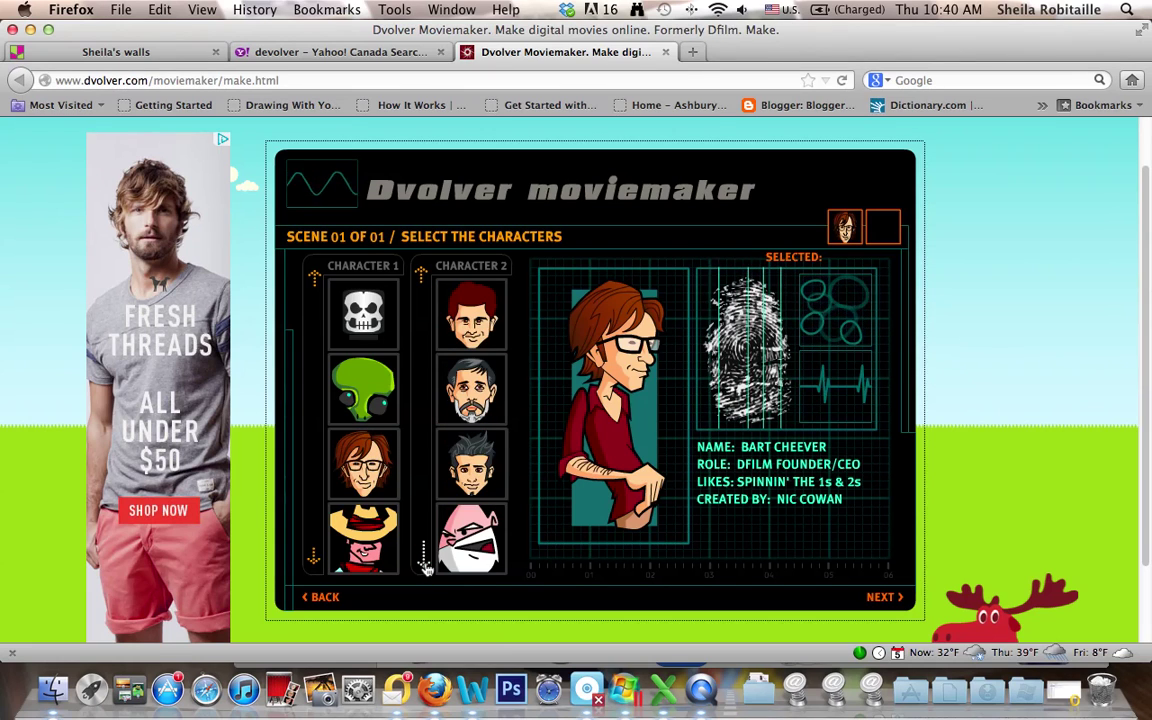
left_click(424, 562)
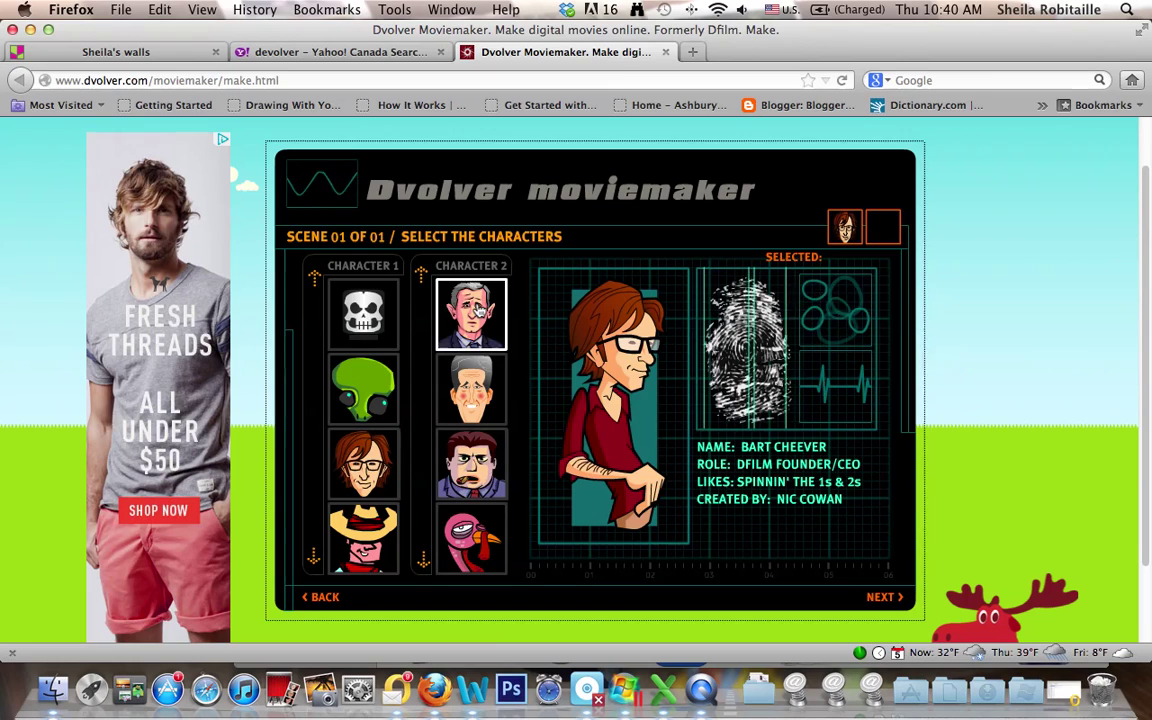
left_click(478, 312)
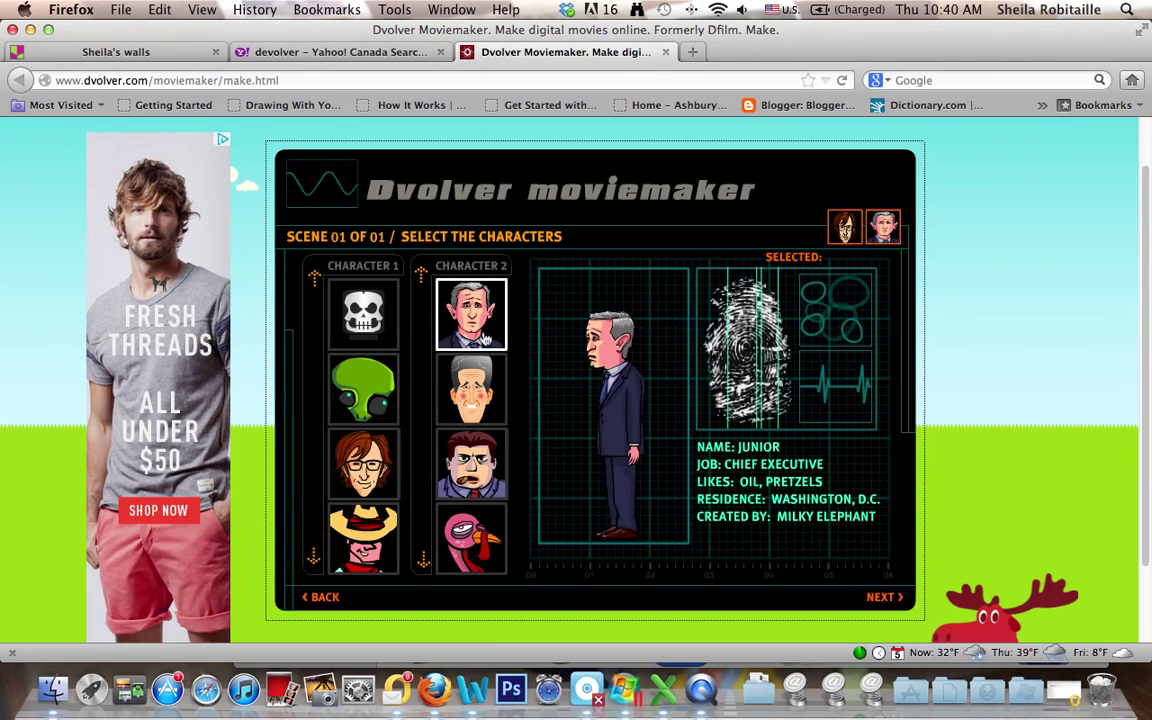
left_click(882, 598)
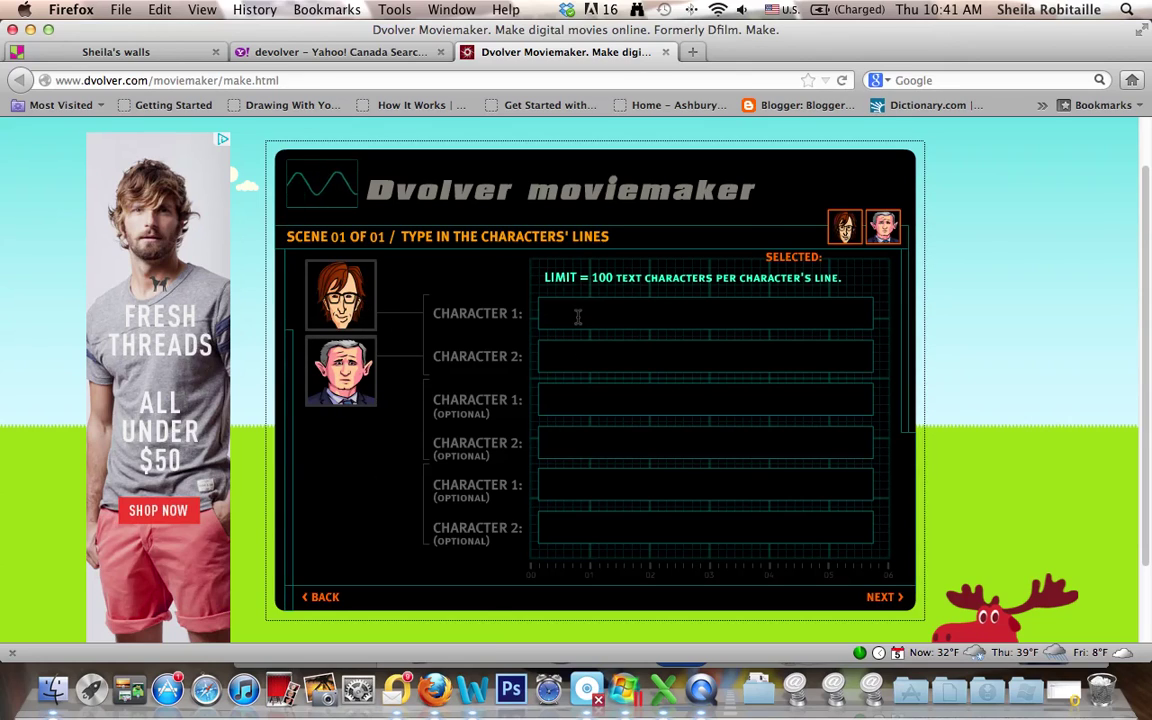
- Write the teacher asking water's chemical formula and the student's 'H-I-J-K-L-M-O' answer
type("Hel")
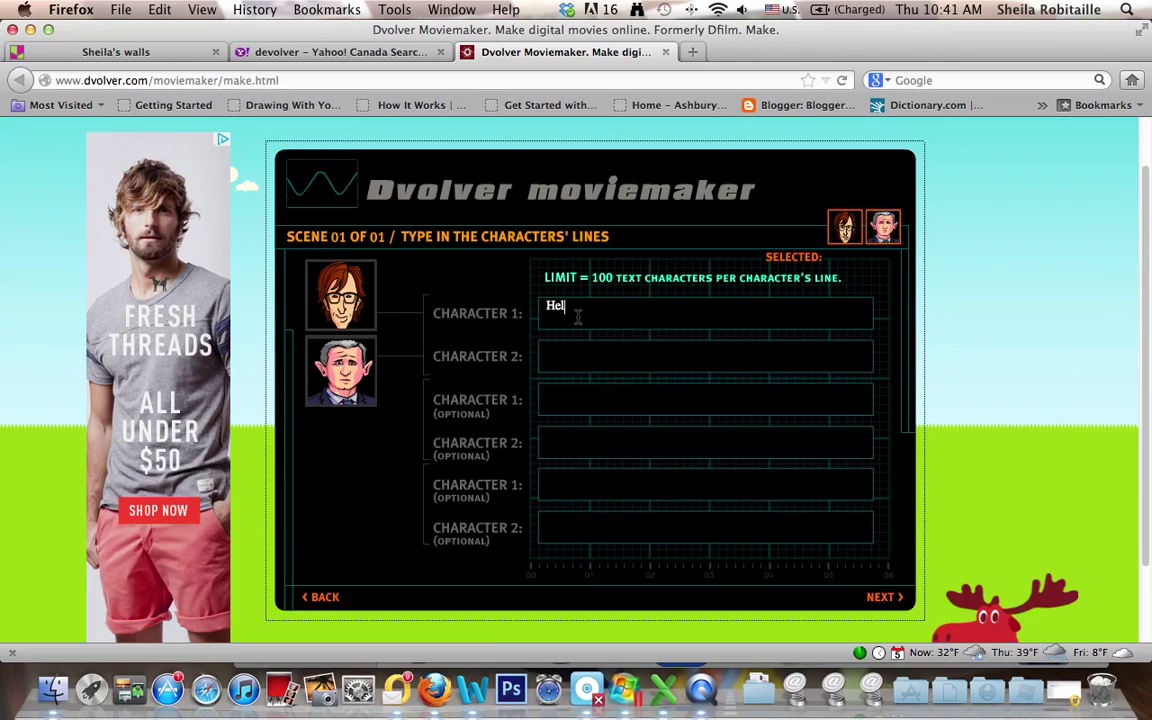
type("lo,")
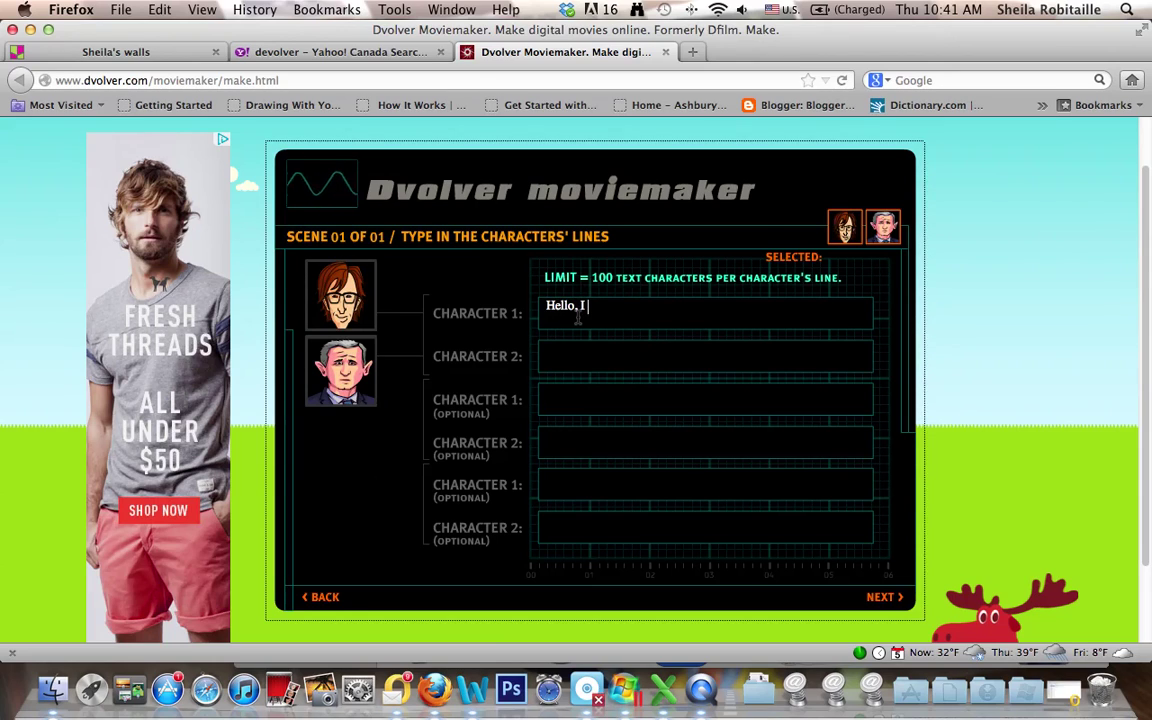
type(" I am your ")
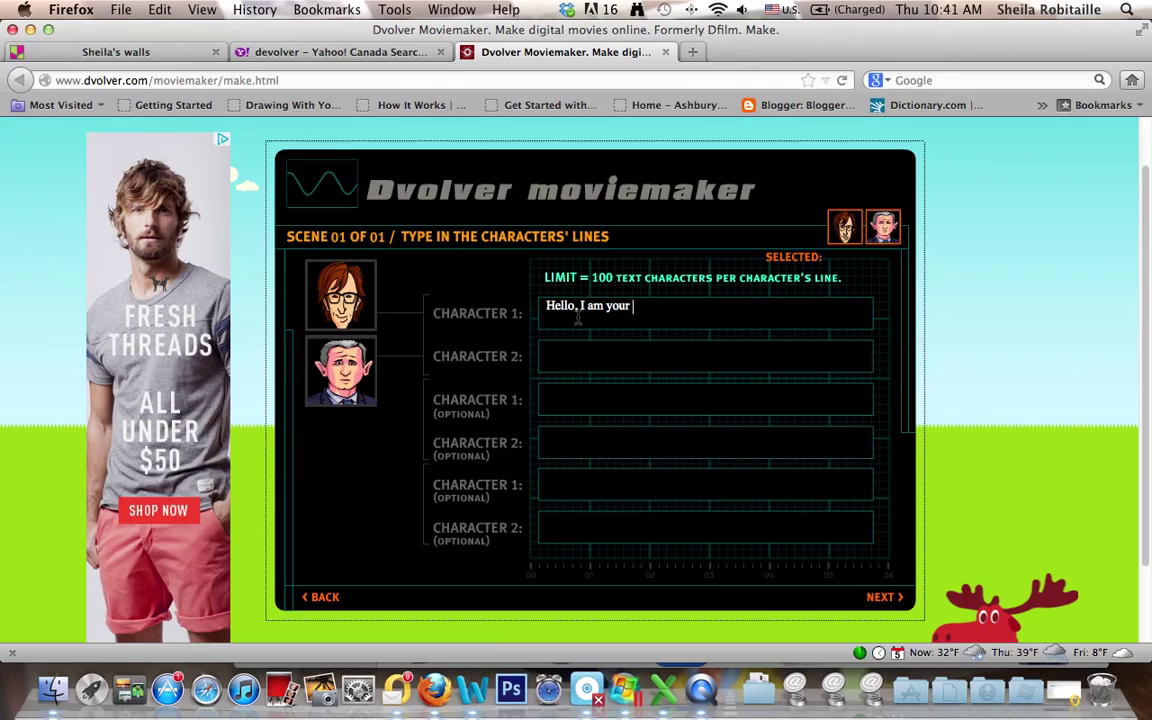
type("new ")
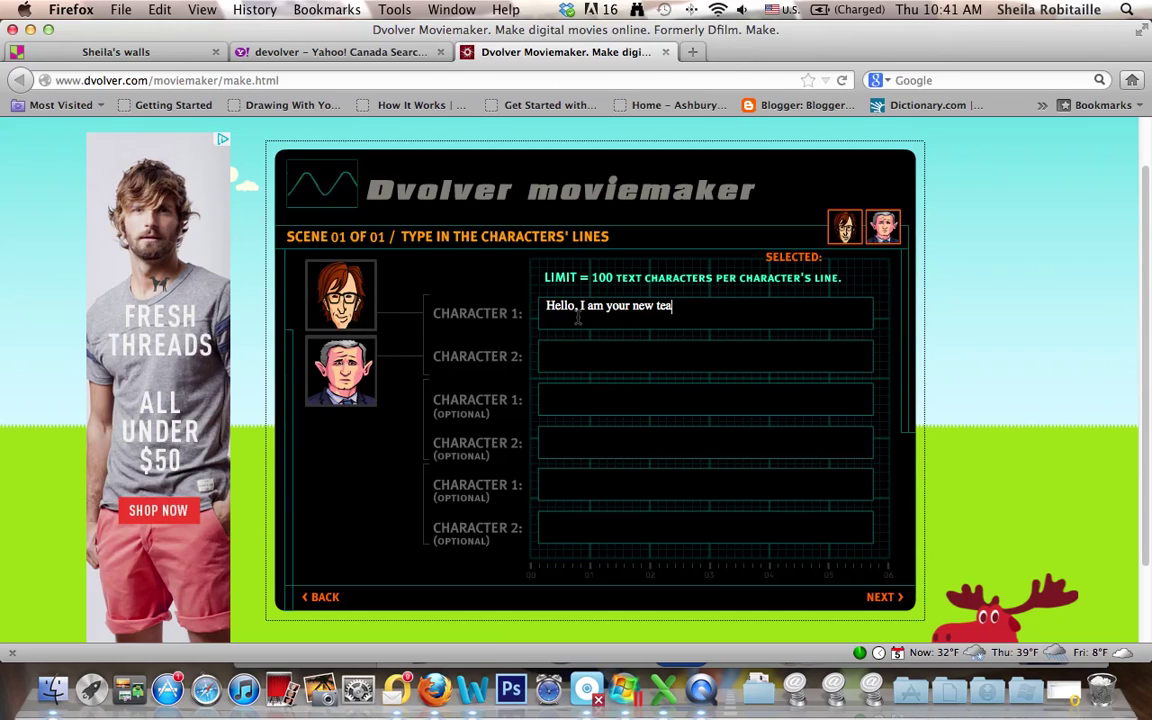
type("teacher.  Can you tell me the")
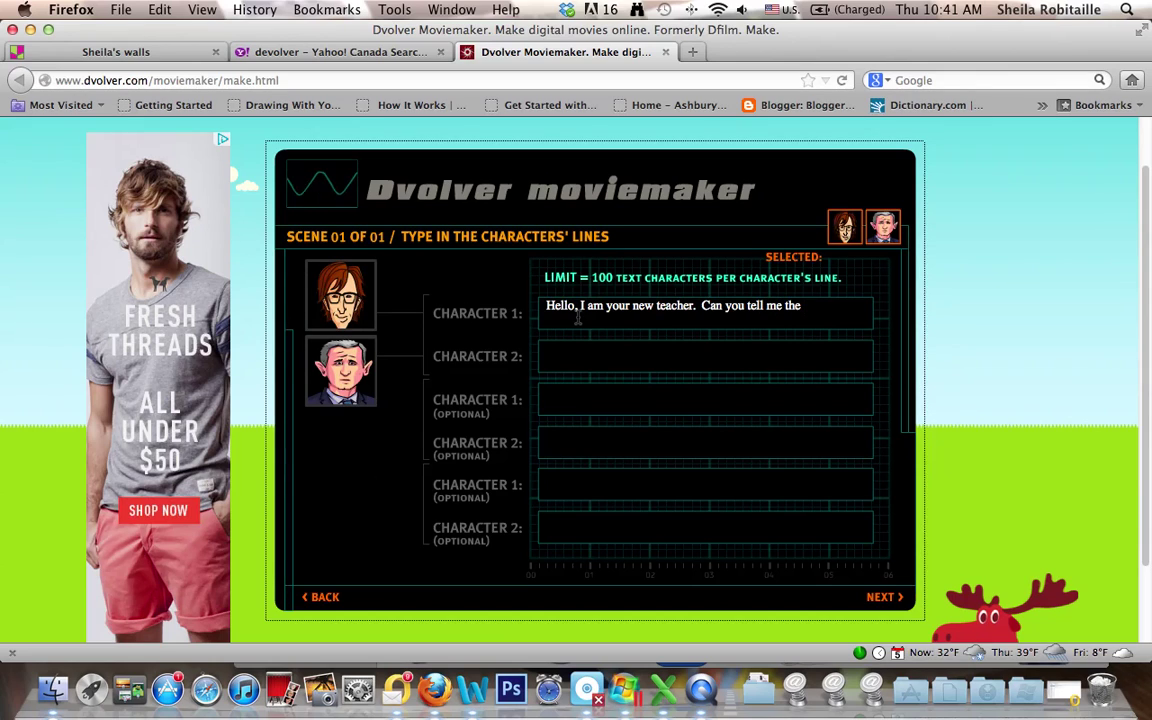
type(" chemical formula for water?")
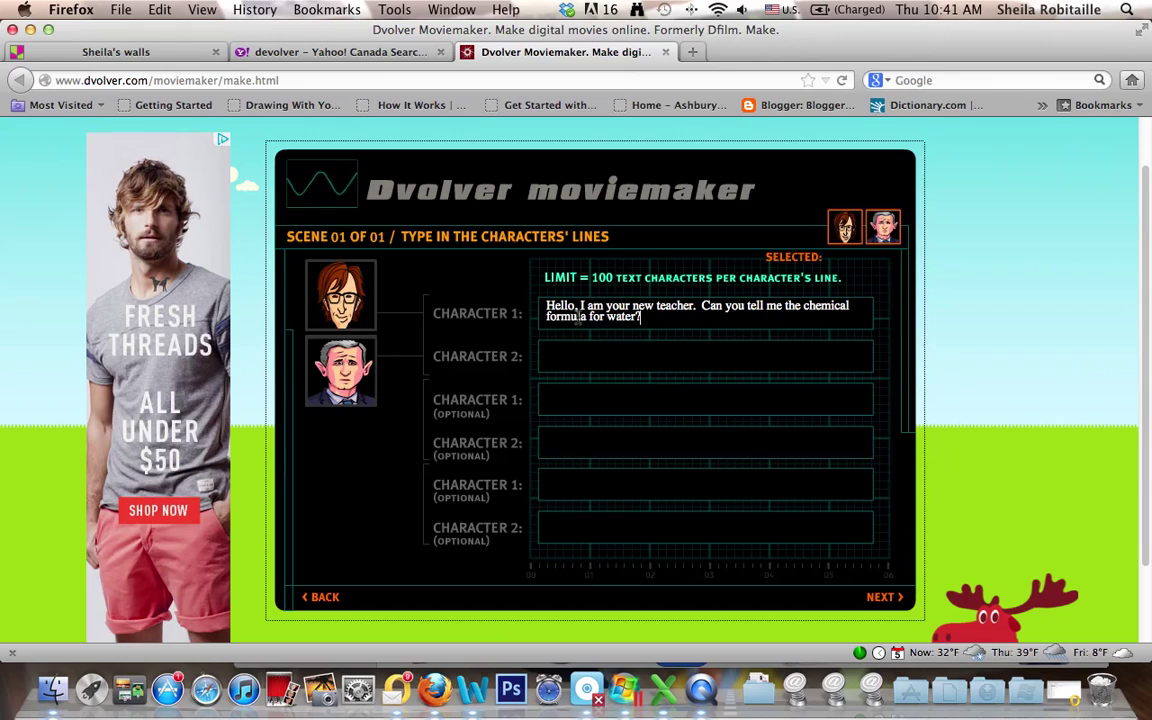
left_click(598, 357)
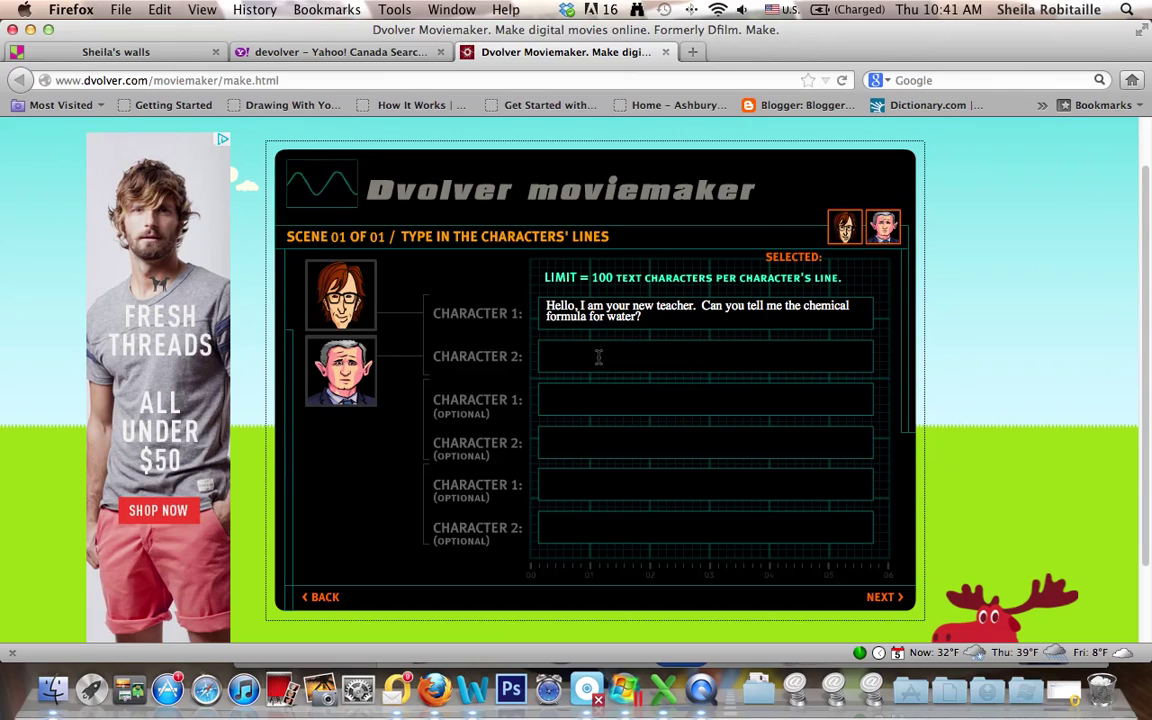
type("Uhhhhhh, ")
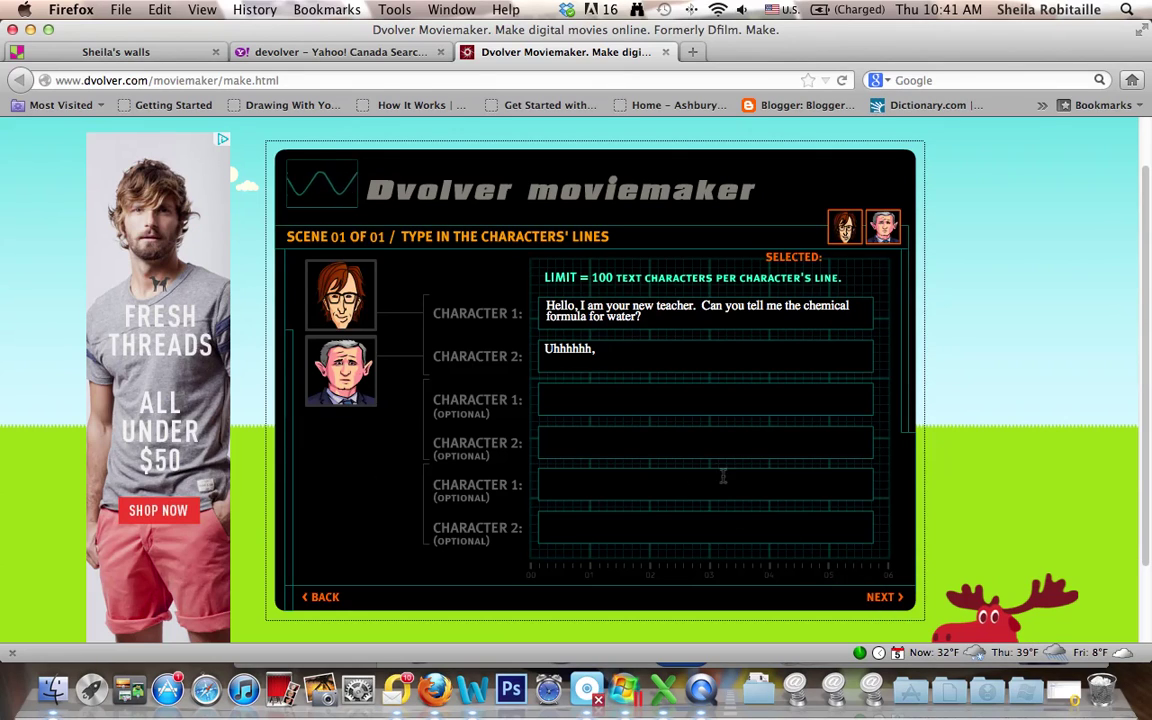
type("I think it")
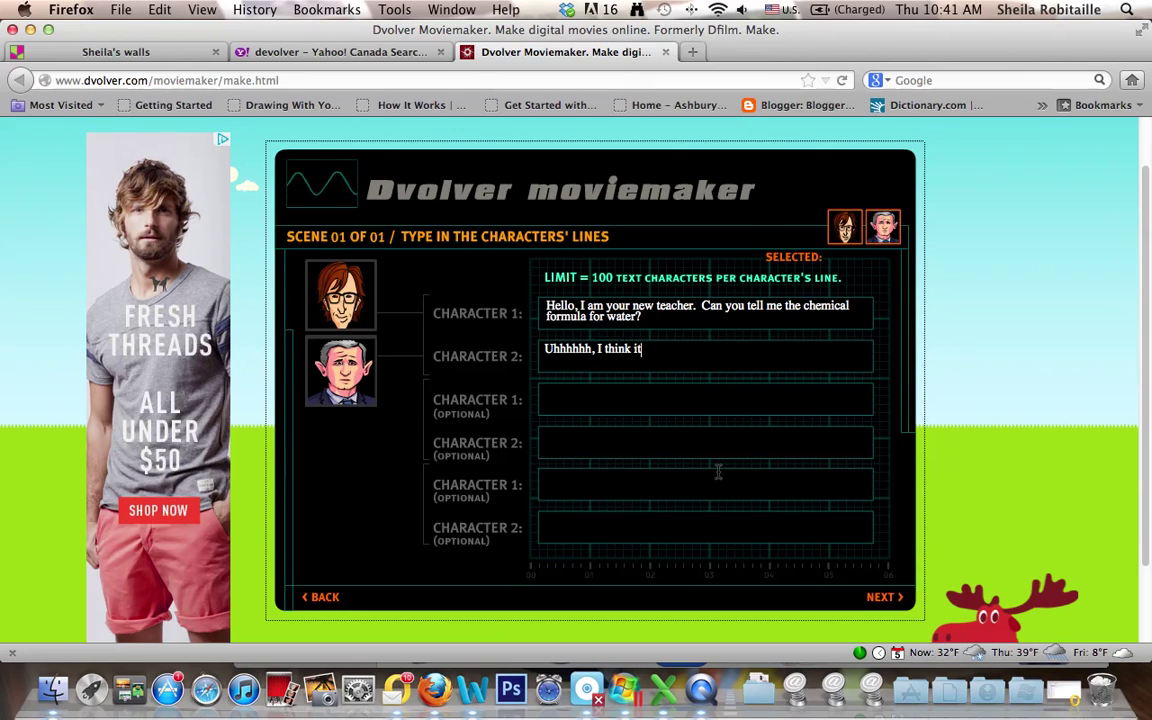
type(" is ")
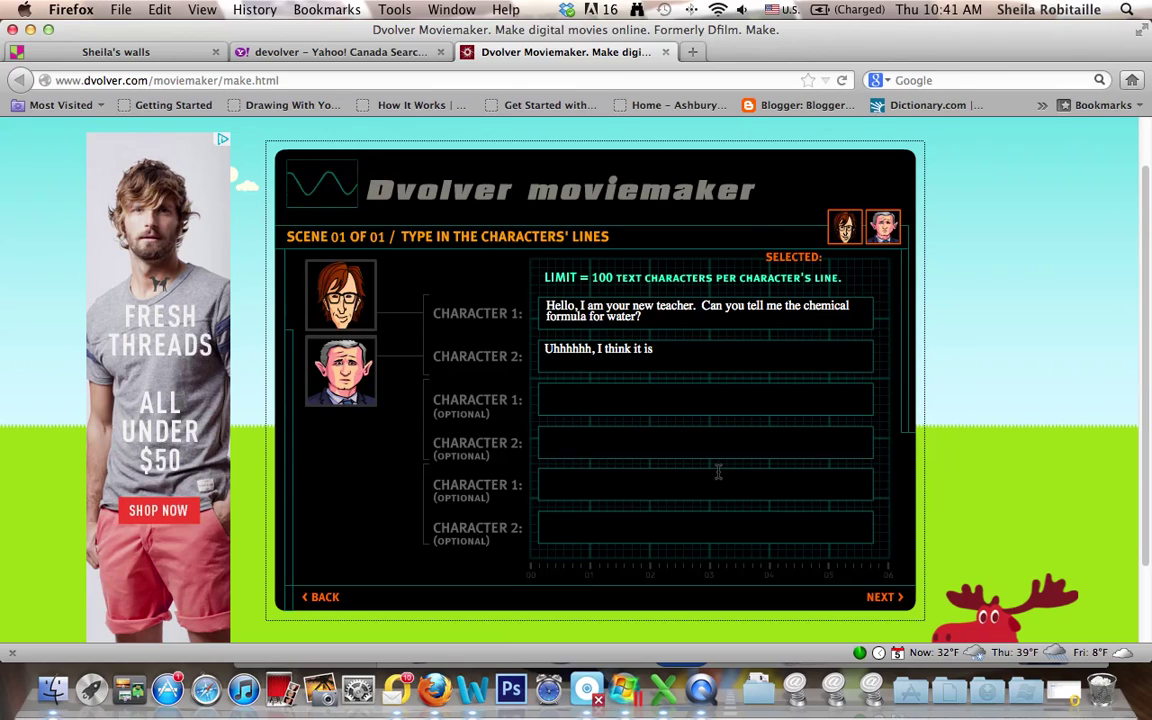
type("H-")
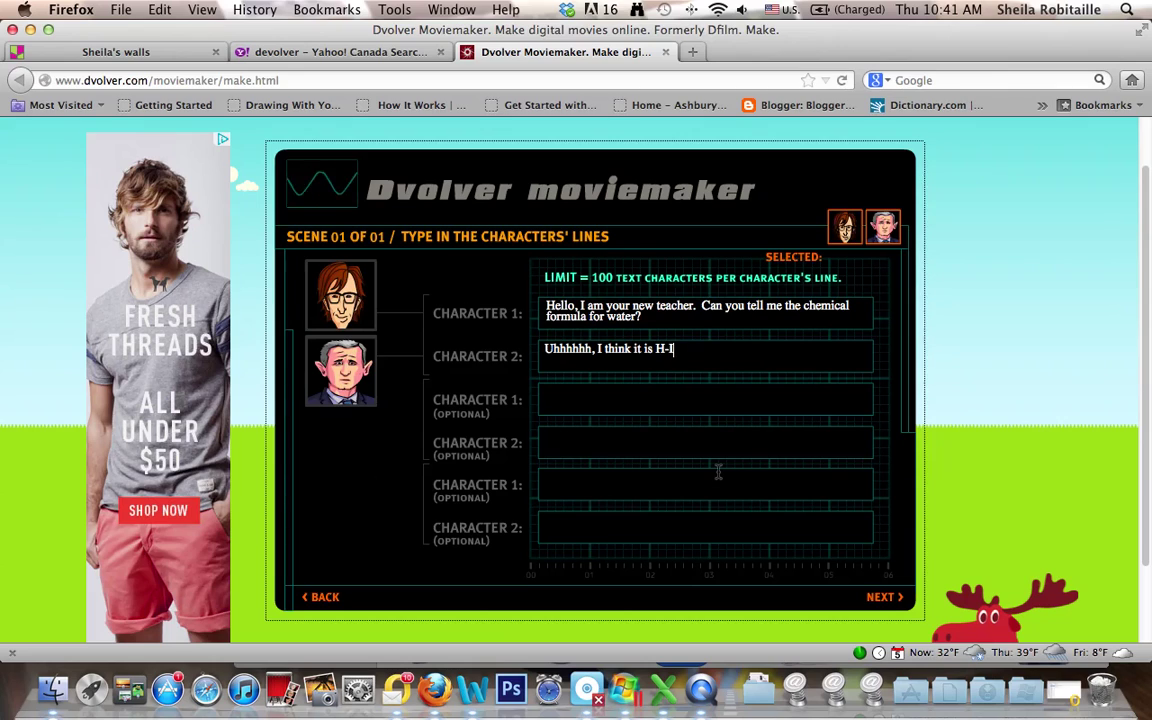
type("I-J-")
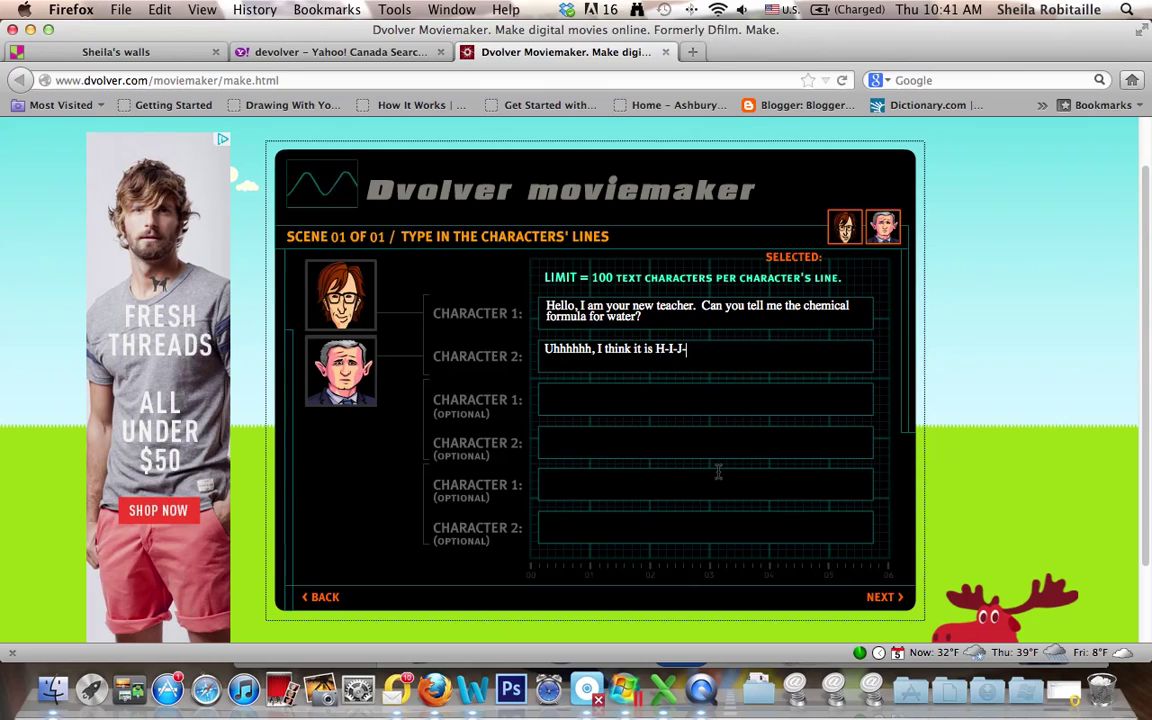
type("K-L-M")
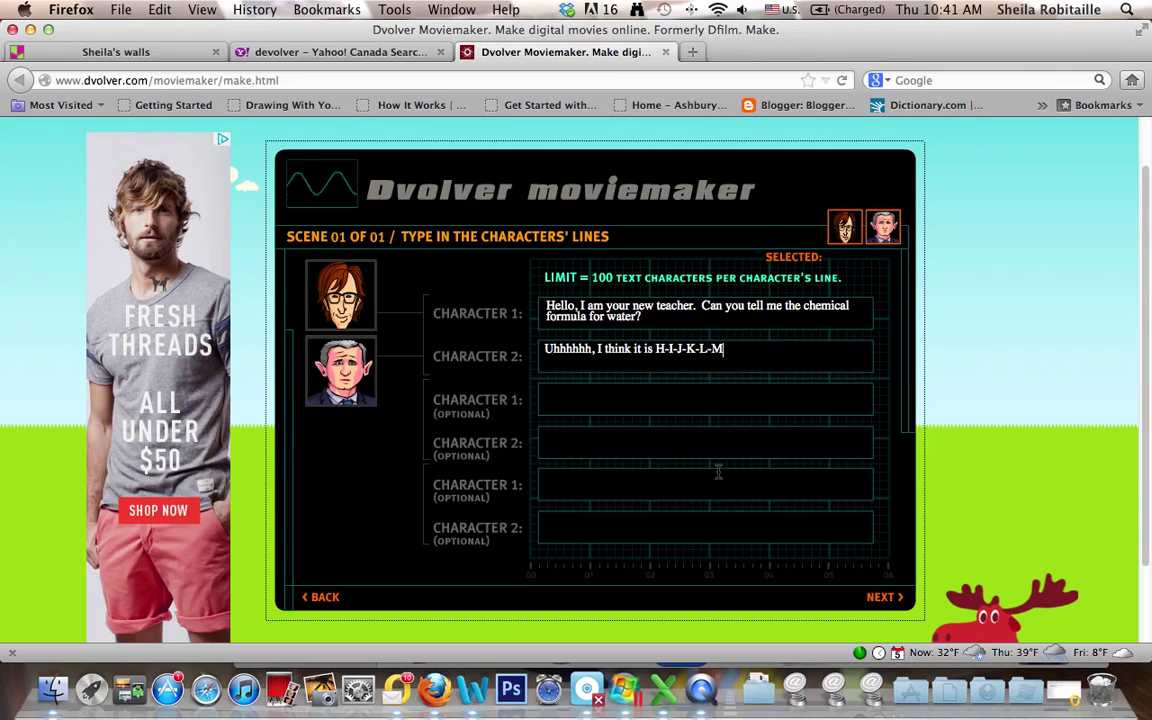
type("-OO")
- Fix the answer's final O and add the George follow-up lines, ending with 'Ughhhhhhh!'
key("BackSpace")
type("O")
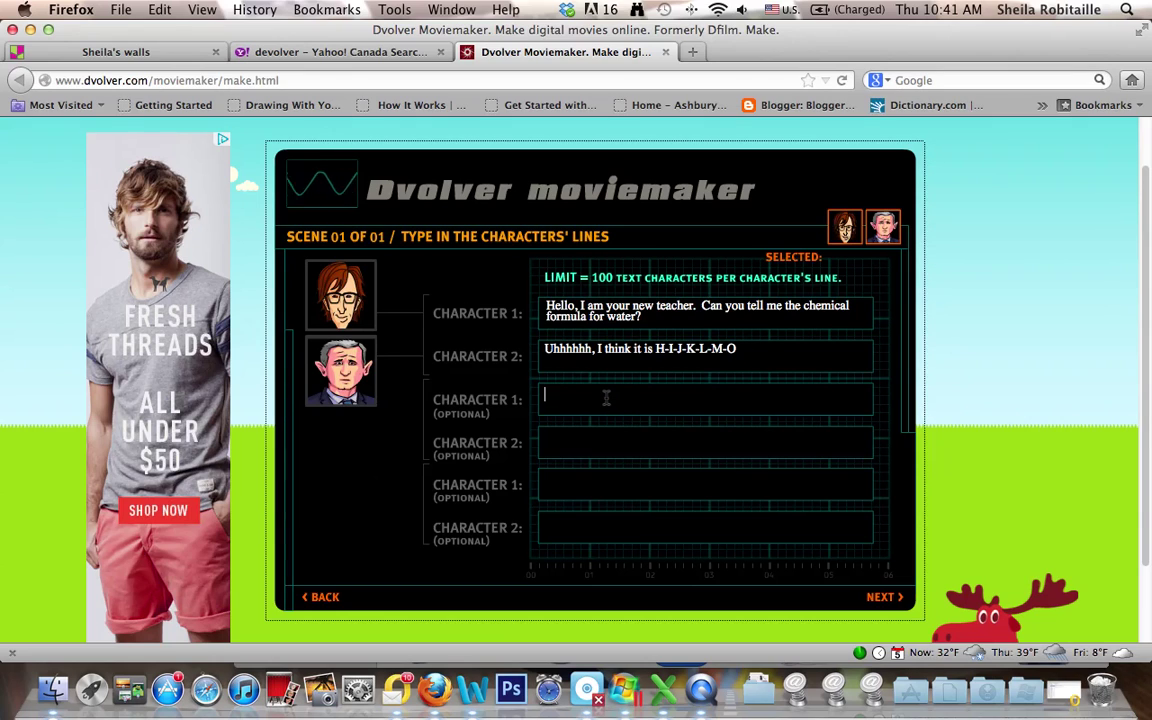
type("W")
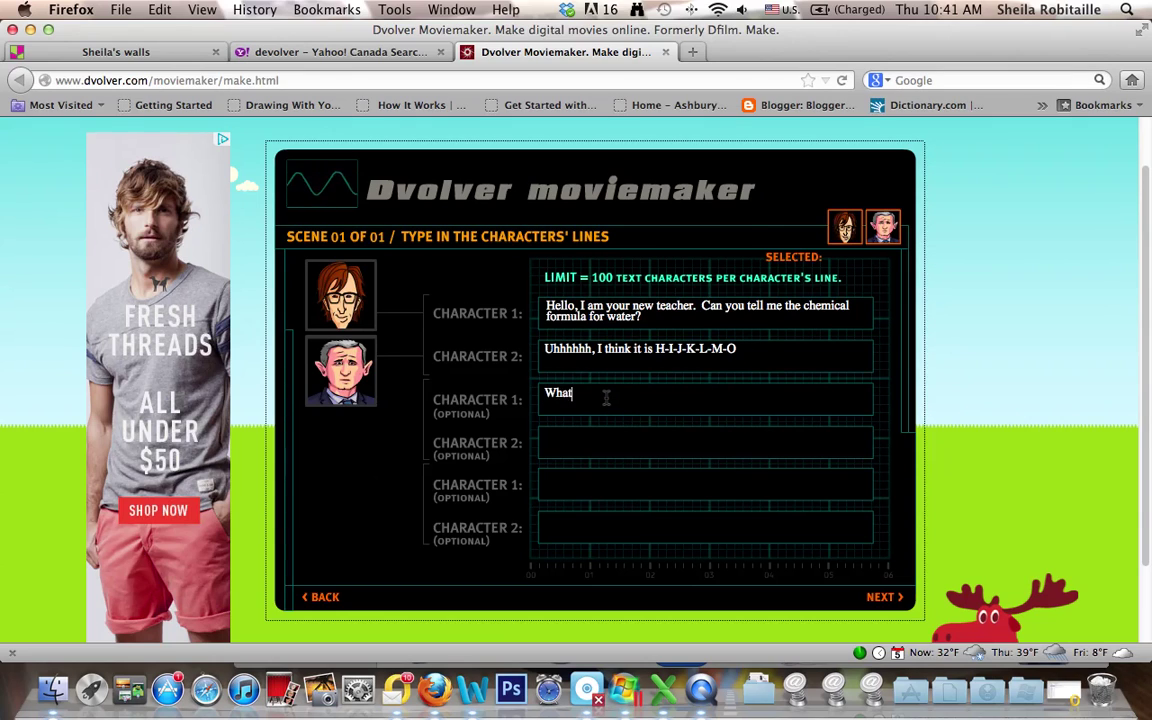
type("hat? What are you talking about, George?")
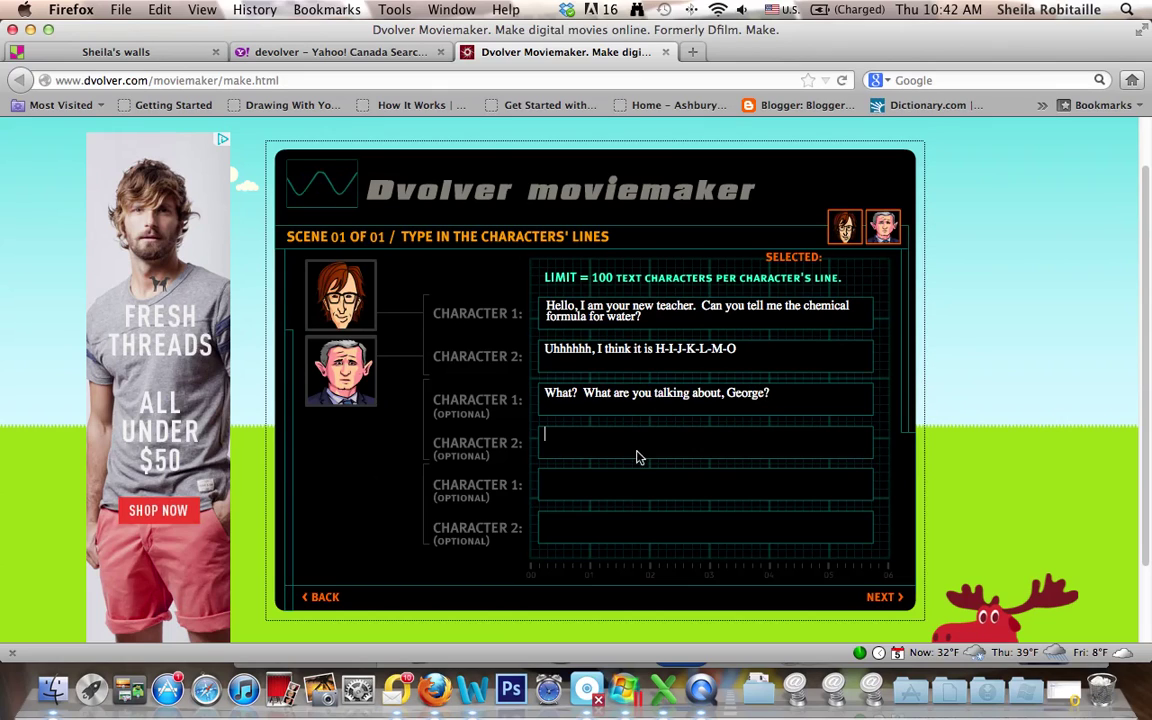
type("W")
type("ell")
type("..")
type("....um ")
type("n my l")
type("ast class, the teacher")
type(" said it ")
type("was H t")
type("o O")
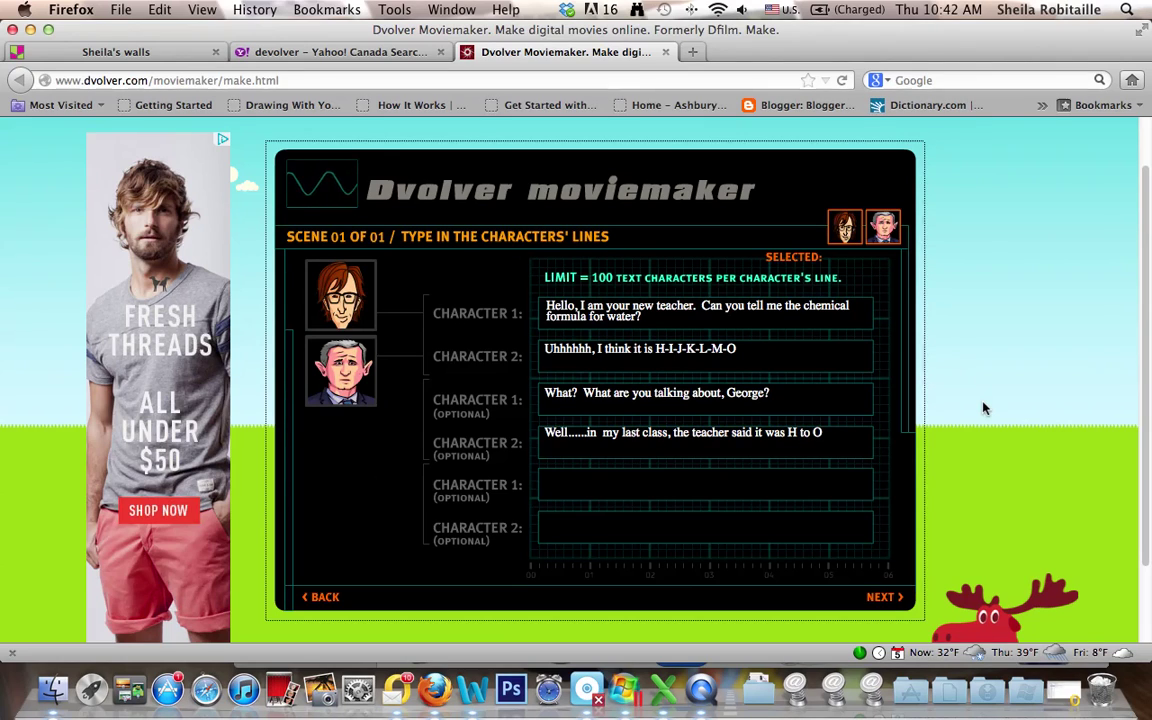
type(".")
left_click(715, 491)
type("Ughhhhhhh!")
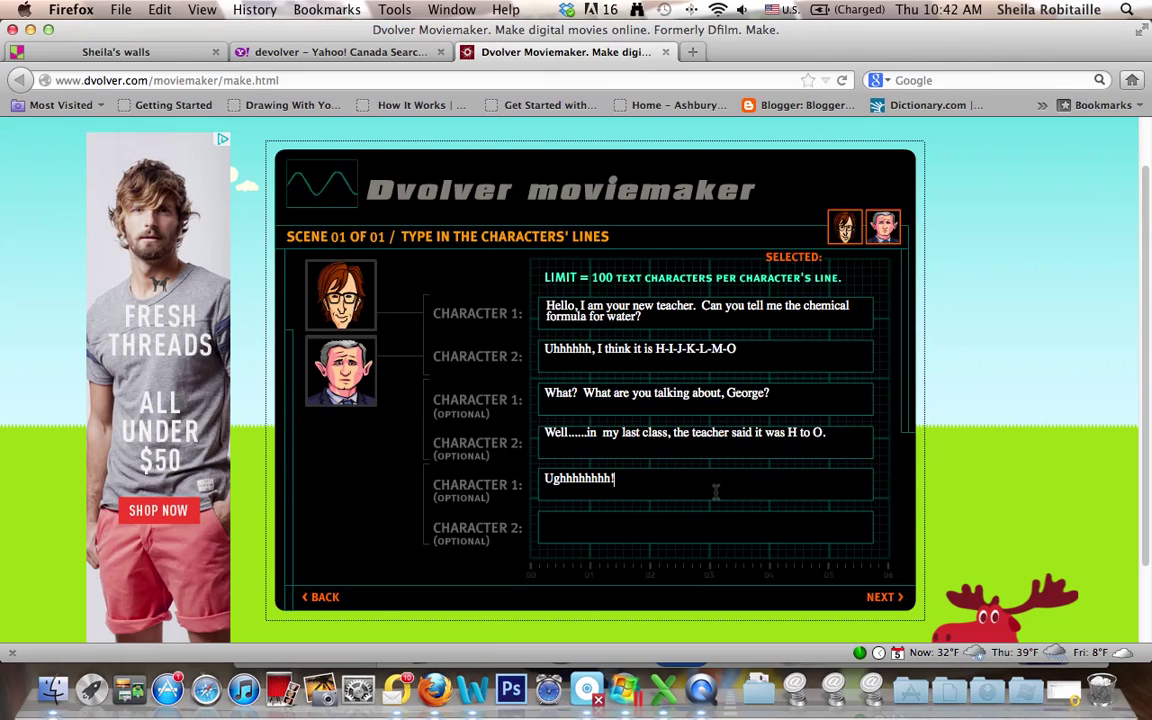
- Audition HIPHOP-CLASSIC, CLUBMIX-PARTY and FUNKY-CRYBABY, pick INDIAN-BEAT, then finish the movie
left_click(881, 599)
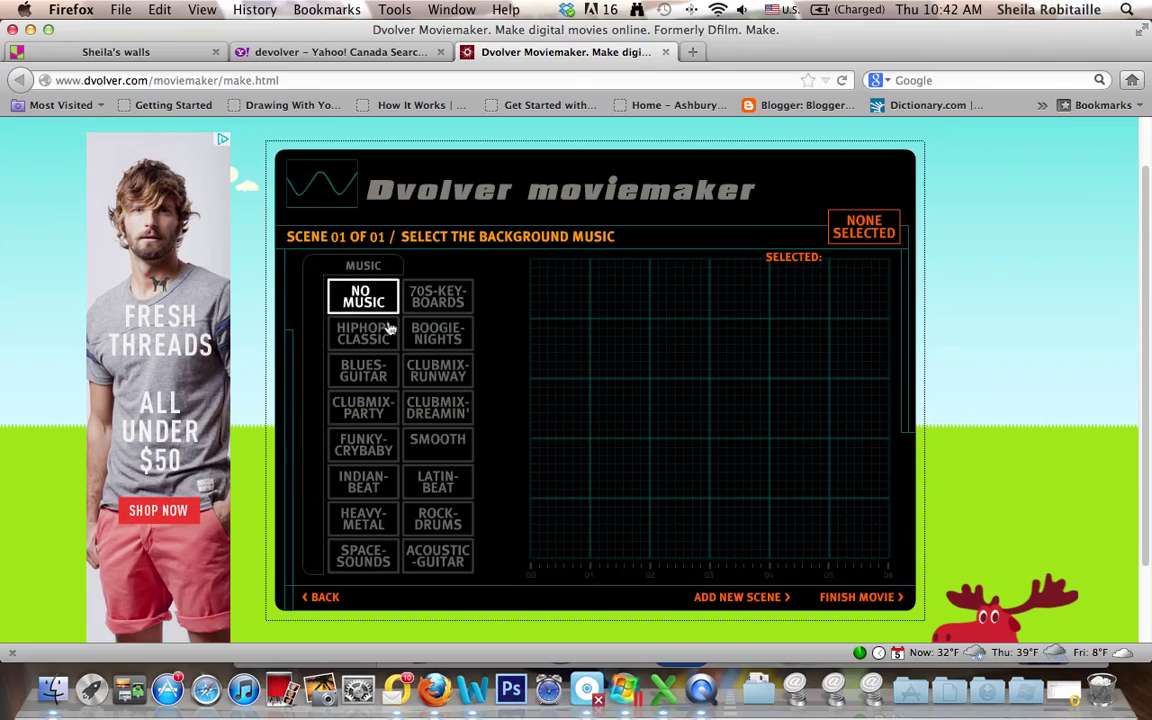
left_click(362, 331)
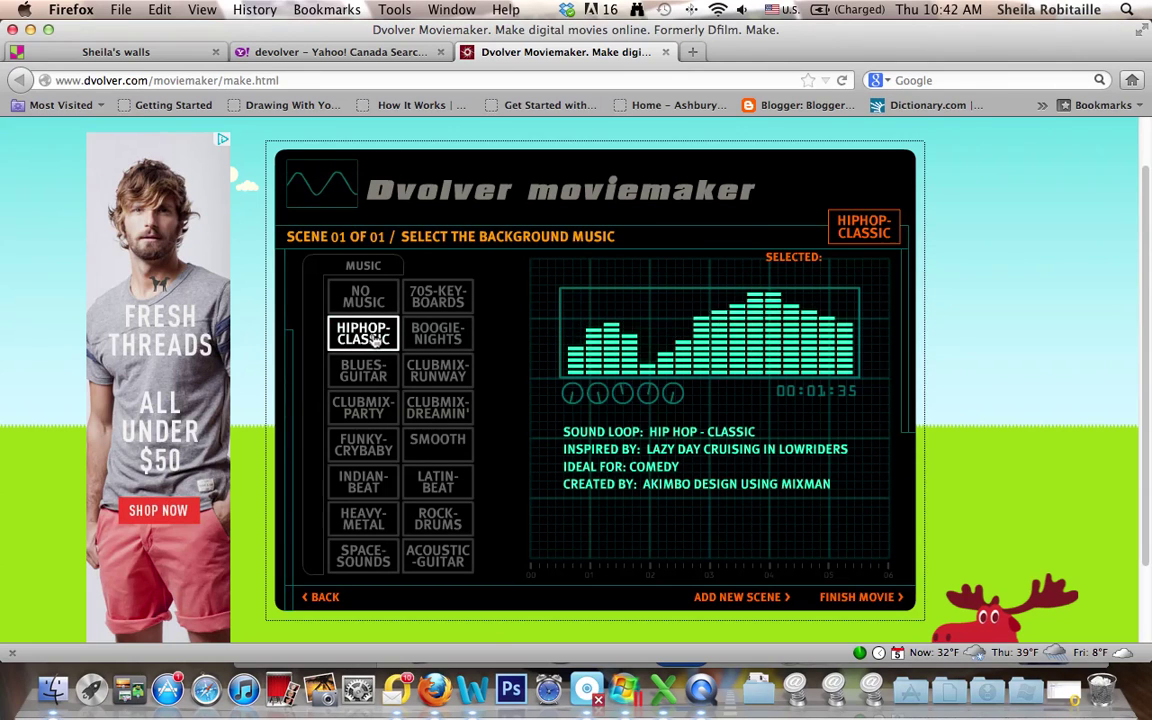
left_click(366, 405)
left_click(363, 444)
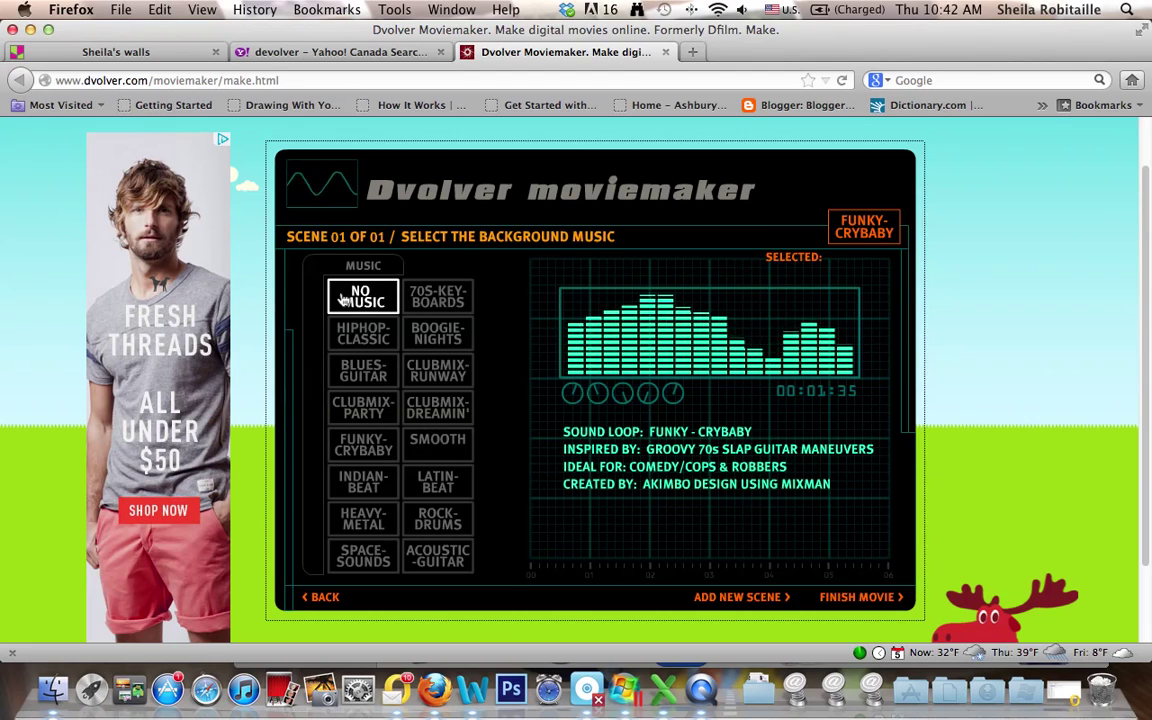
left_click(369, 483)
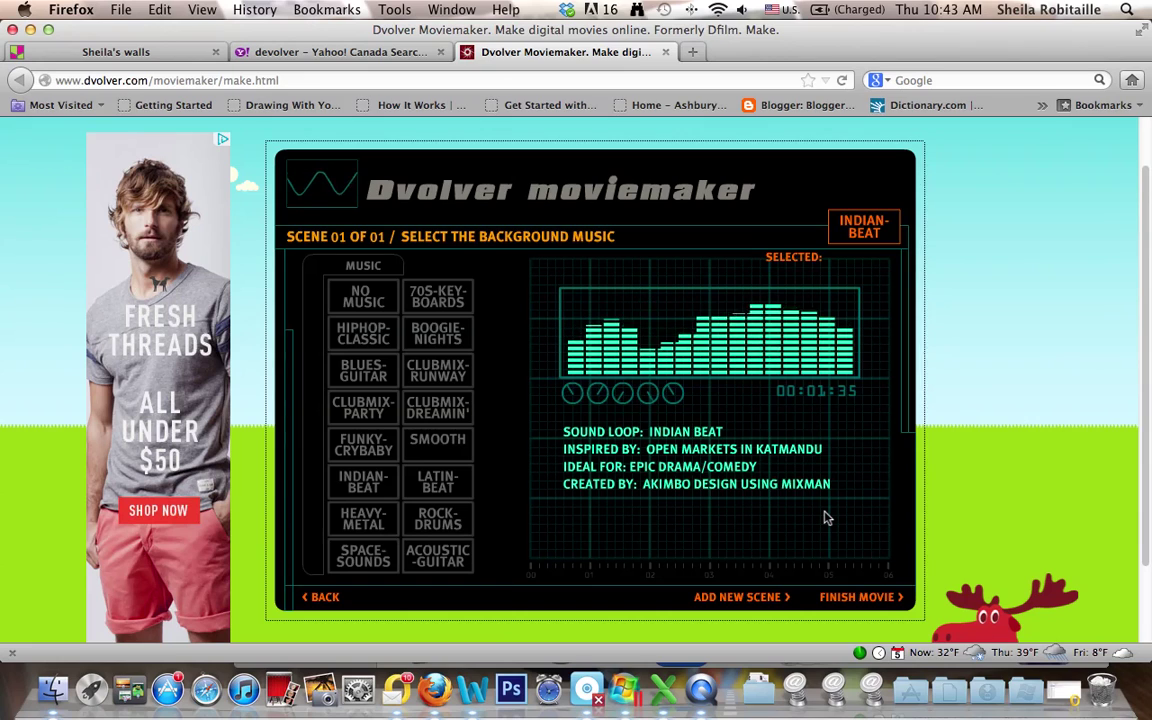
left_click(840, 598)
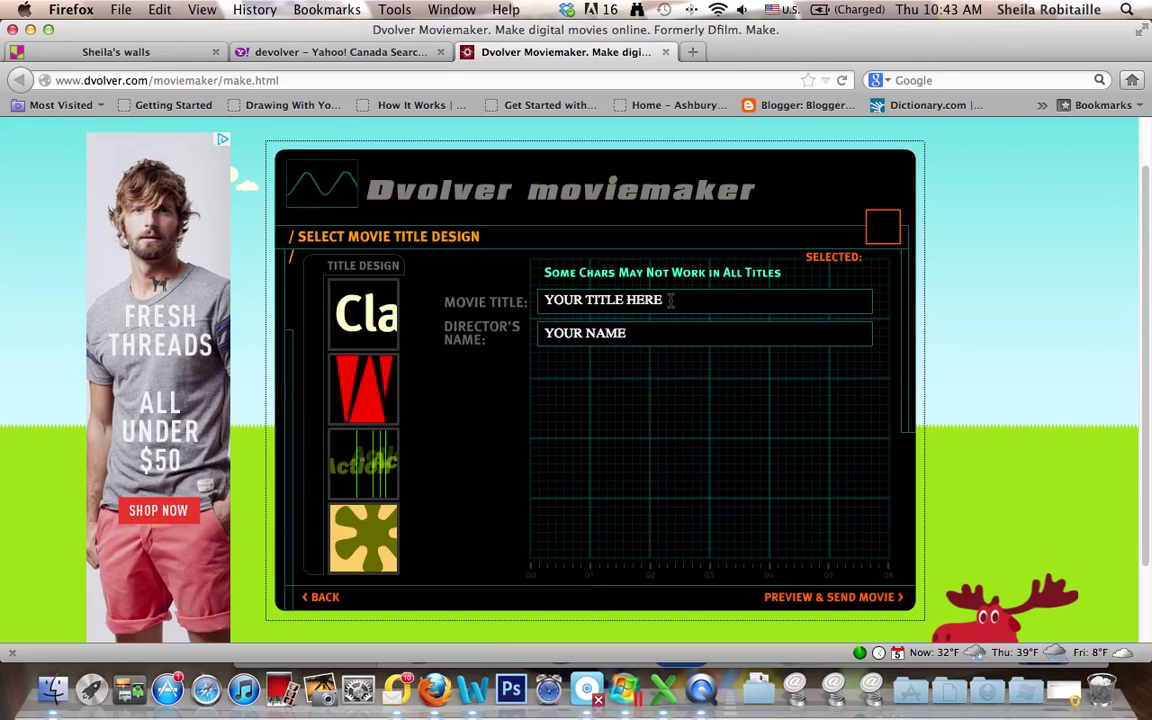
- Title the movie 'Silly Sample', add the director's name, apply the Seventies design, and preview
left_click(669, 303)
key("BackSpace")
key("BackSpace")
key("BackSpace")
key("BackSpace")
key("BackSpace")
key("BackSpace")
key("BackSpace")
key("BackSpace")
key("BackSpace")
key("BackSpace")
key("BackSpace")
type("Silly Sample")
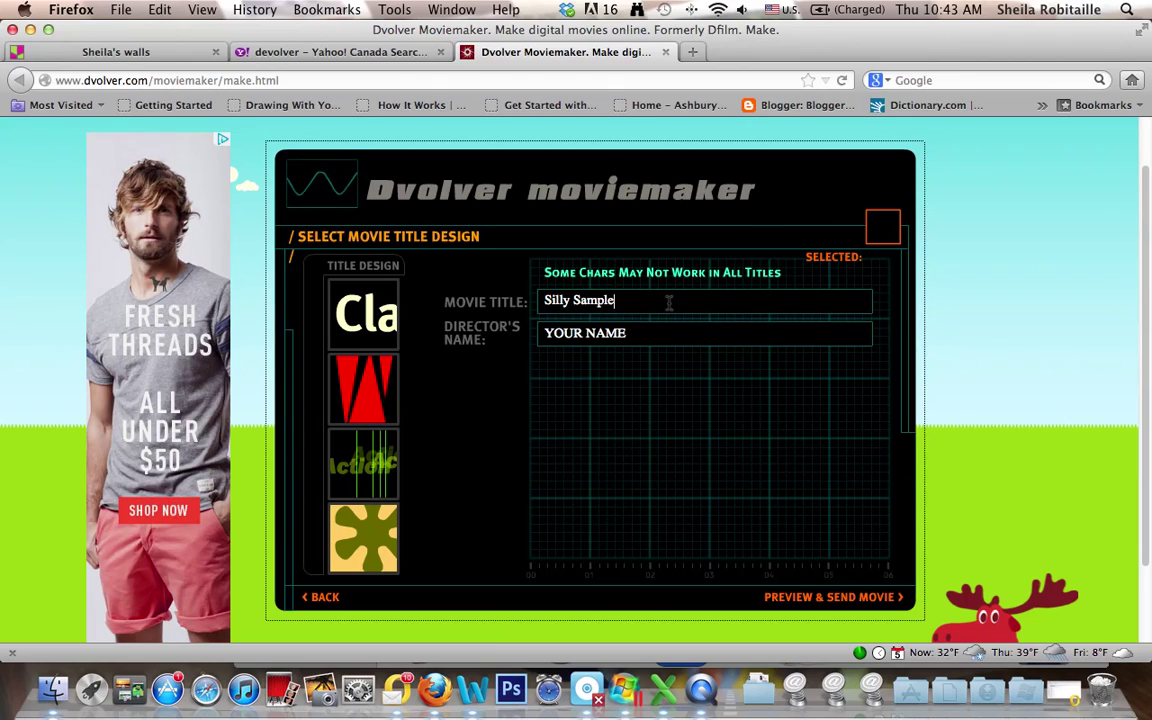
left_click(535, 333)
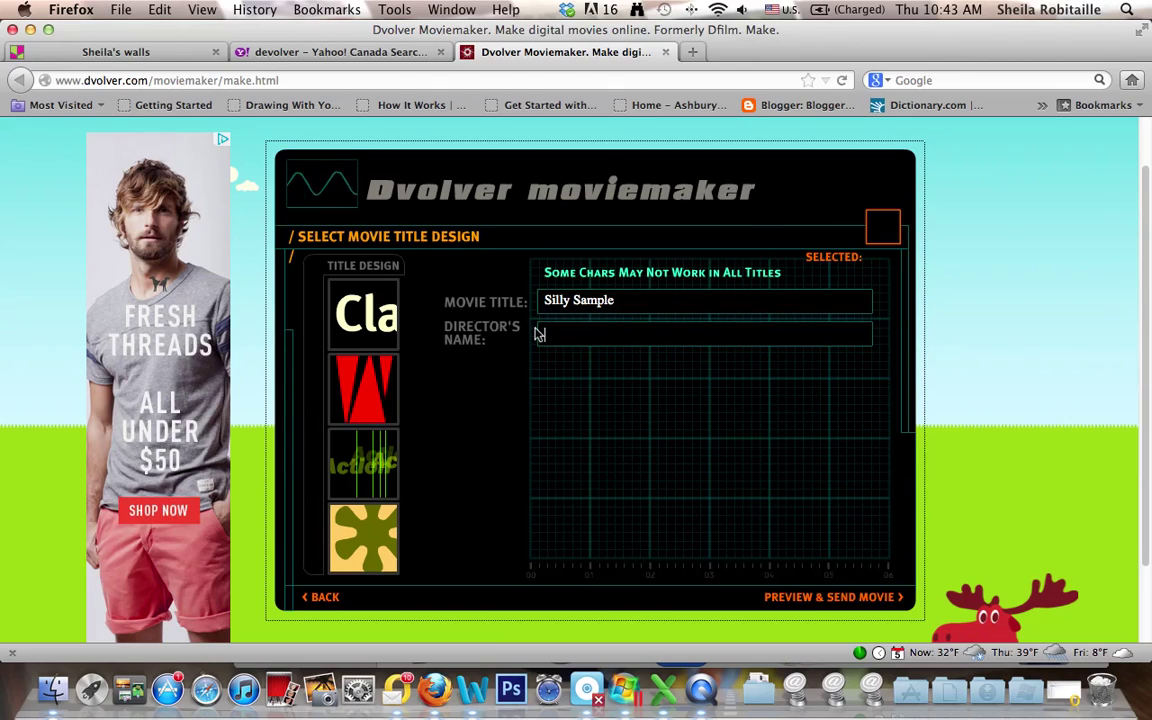
type("Sheila")
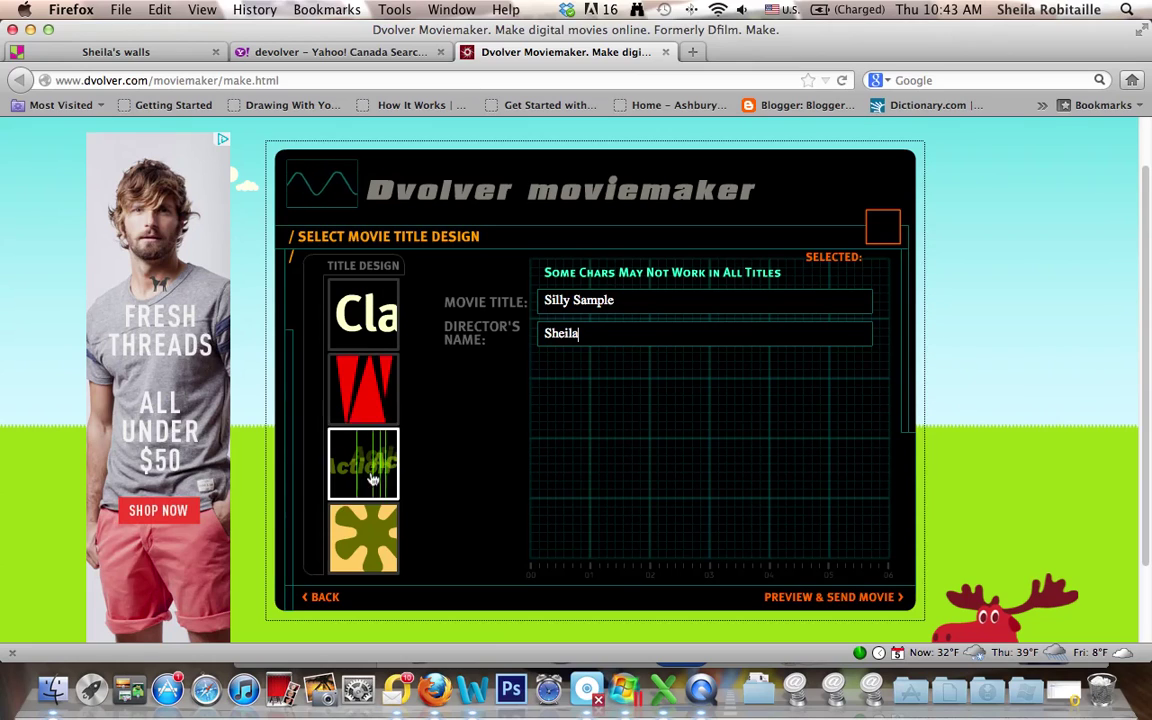
left_click(362, 551)
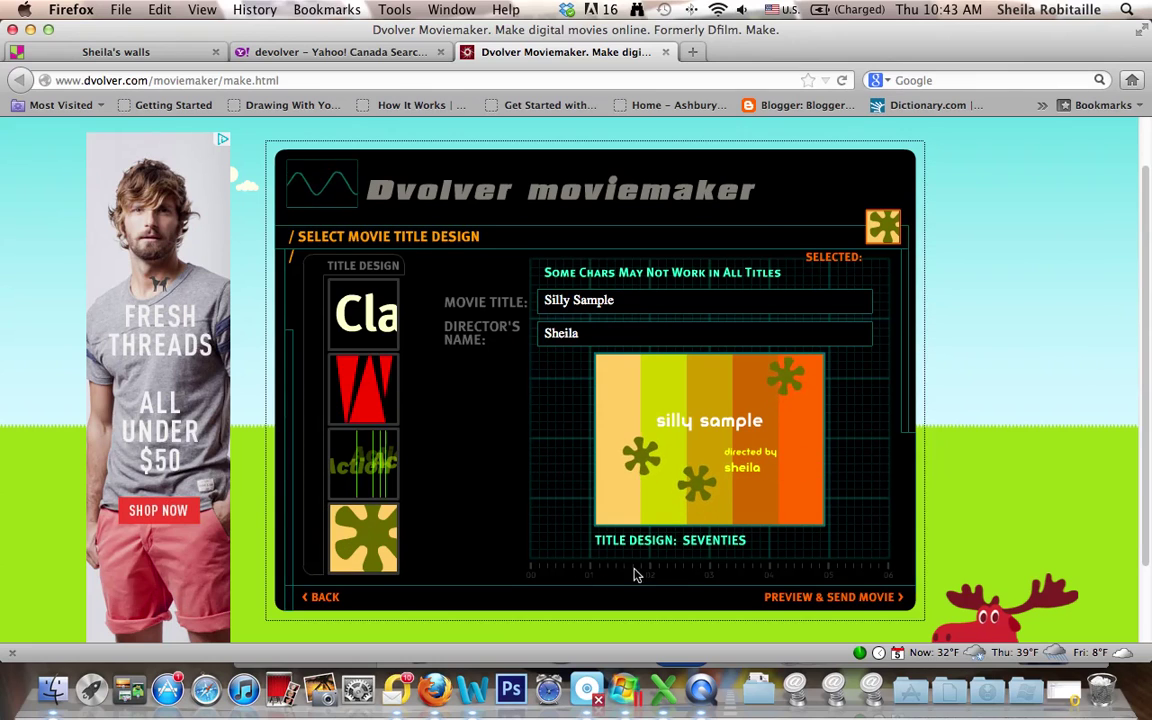
left_click(817, 602)
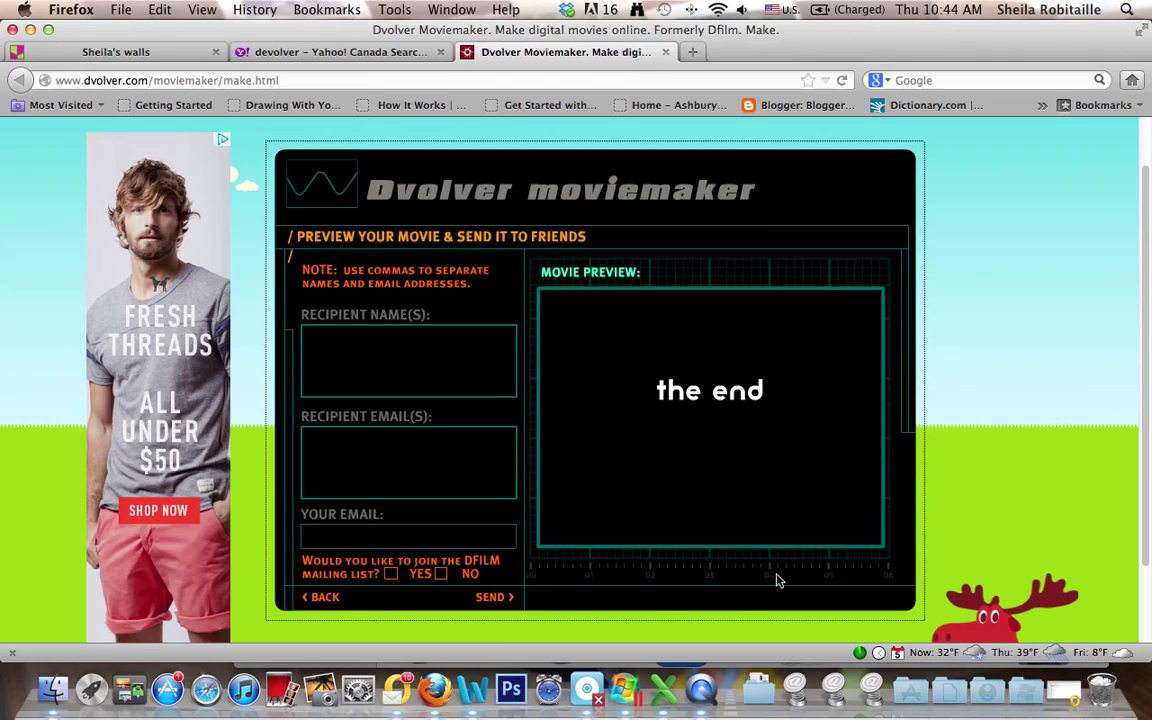
- Enter the recipient's name and e-mail address in the send form
left_click(422, 374)
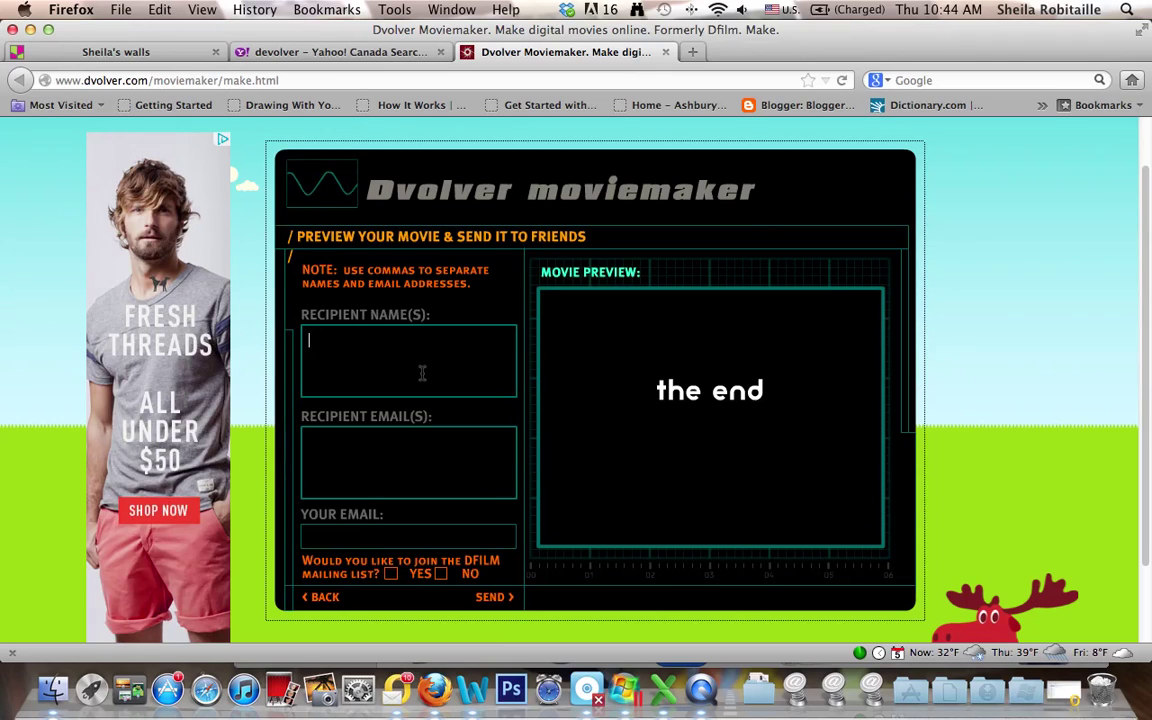
type("Sheila")
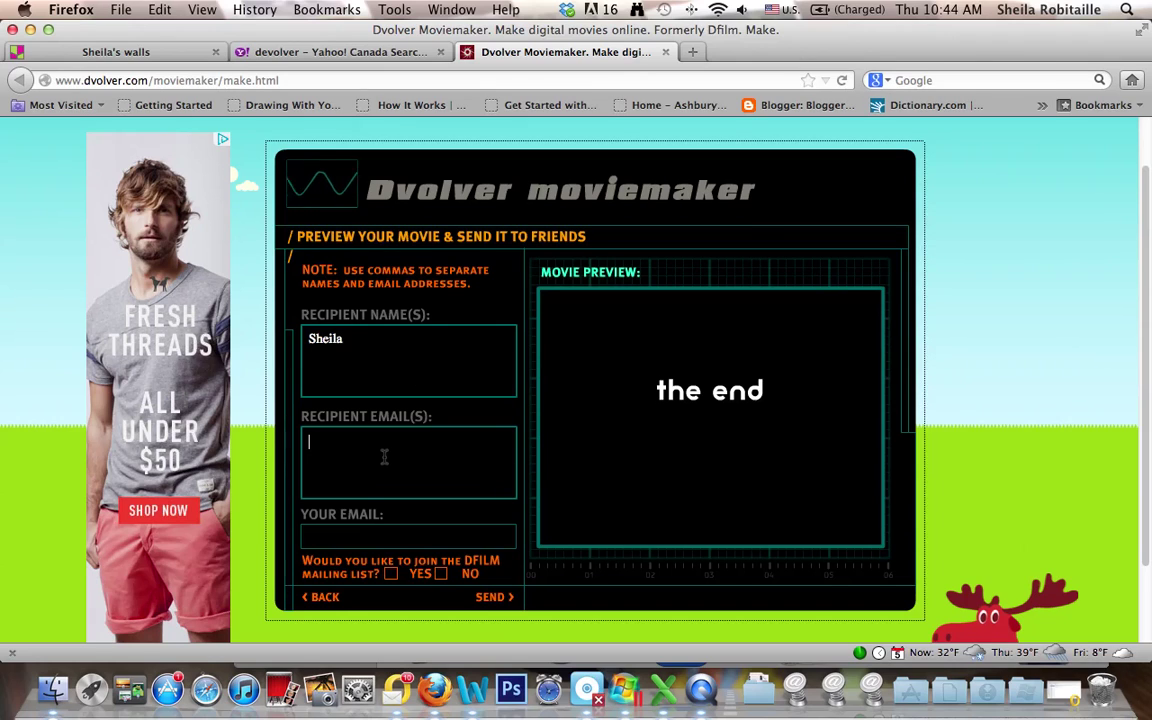
left_click(384, 456)
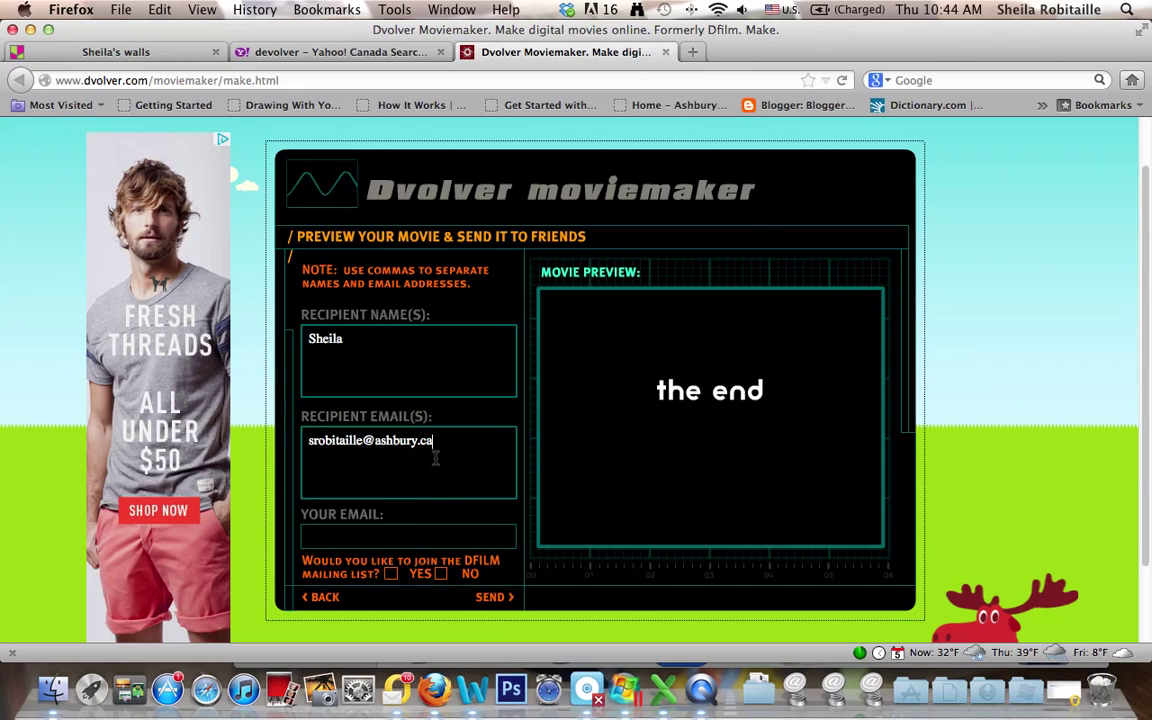
left_click(396, 538)
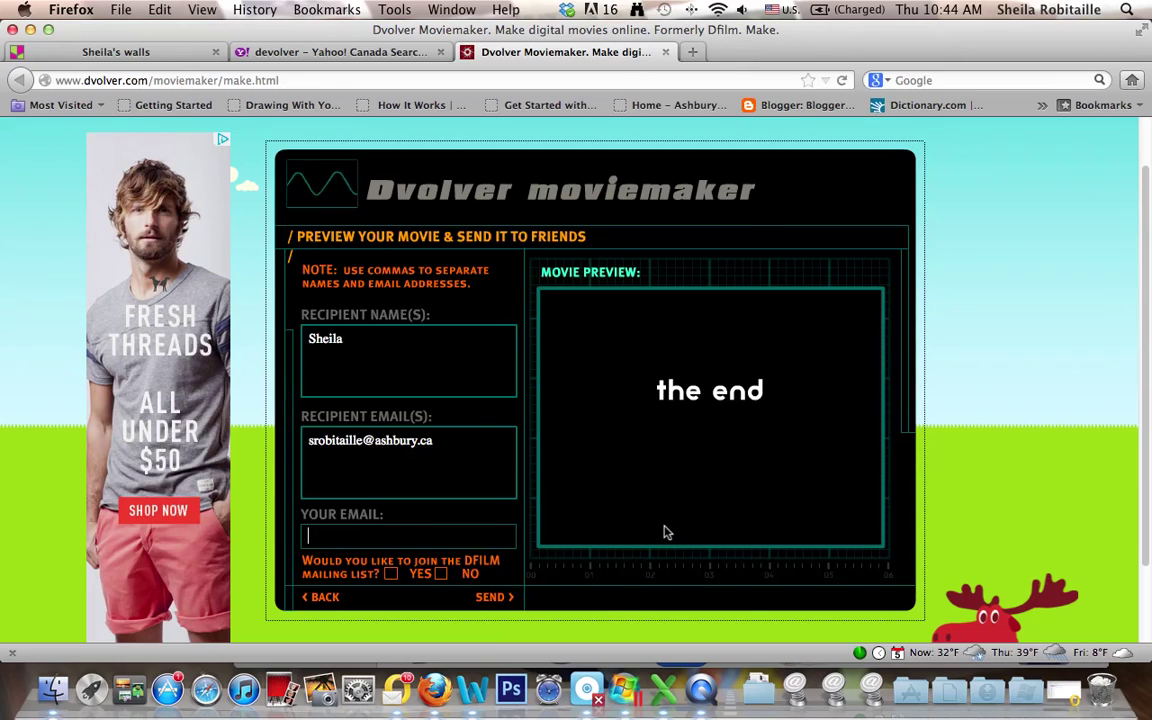
- Dismiss the missing-email error, add your own e-mail, and send the movie
left_click(506, 602)
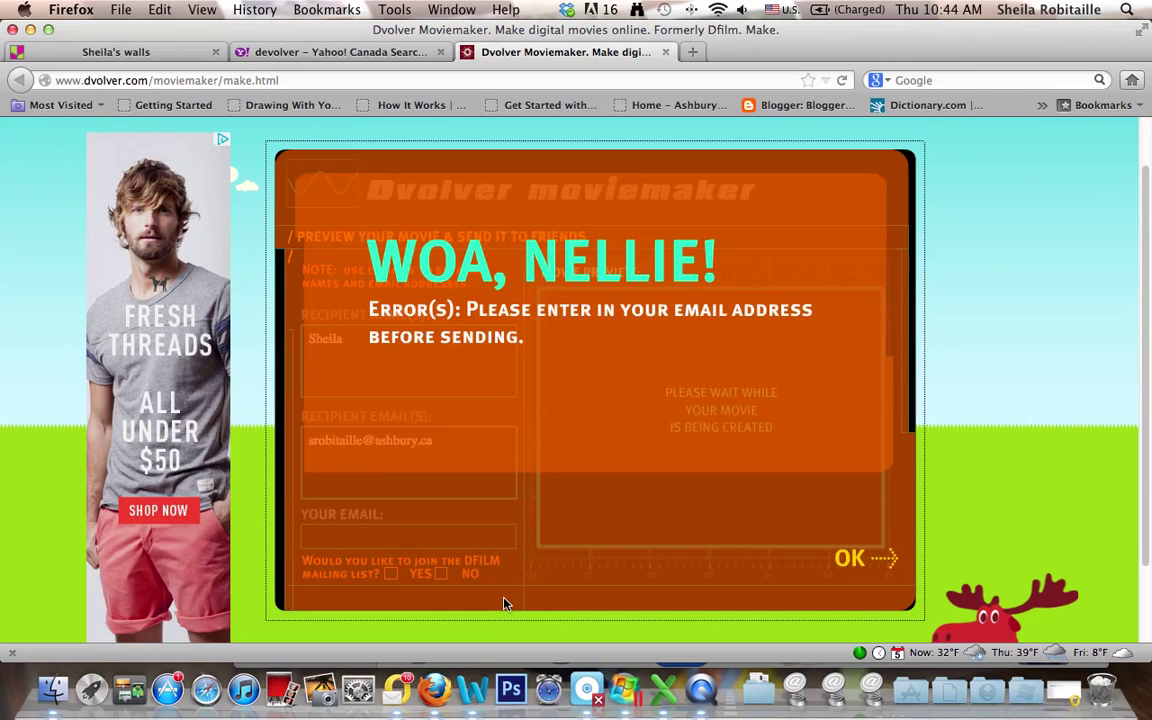
left_click(860, 562)
scroll(630, 515, "down", 2)
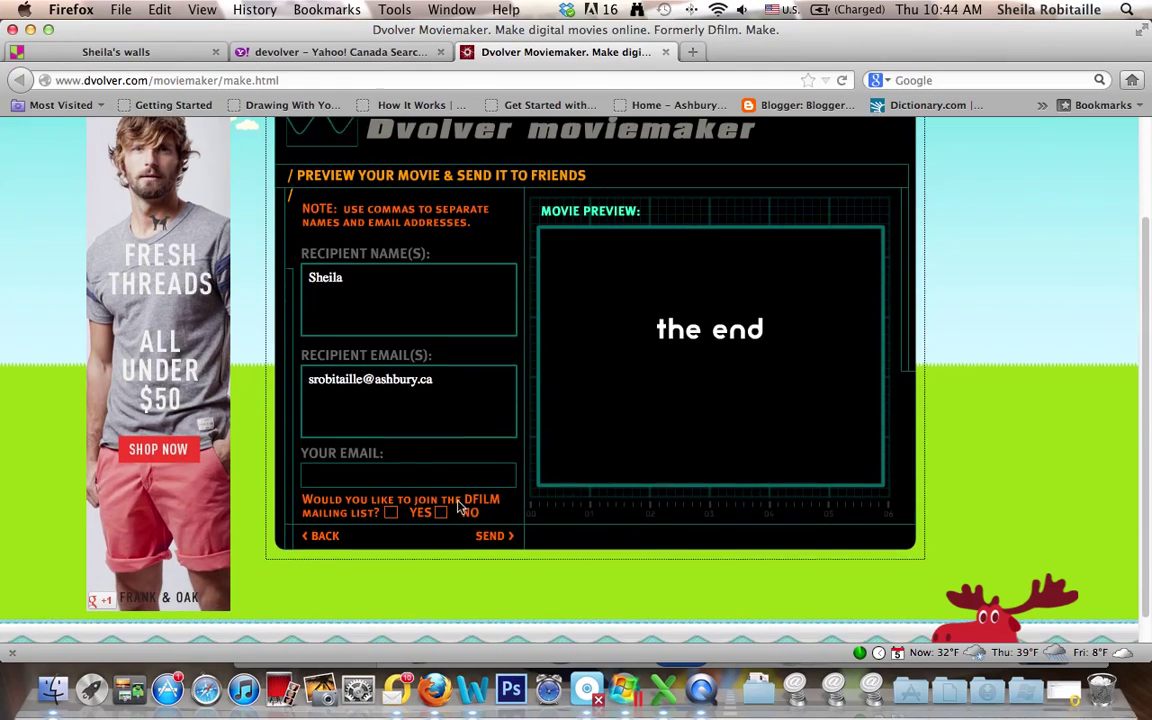
left_click(406, 473)
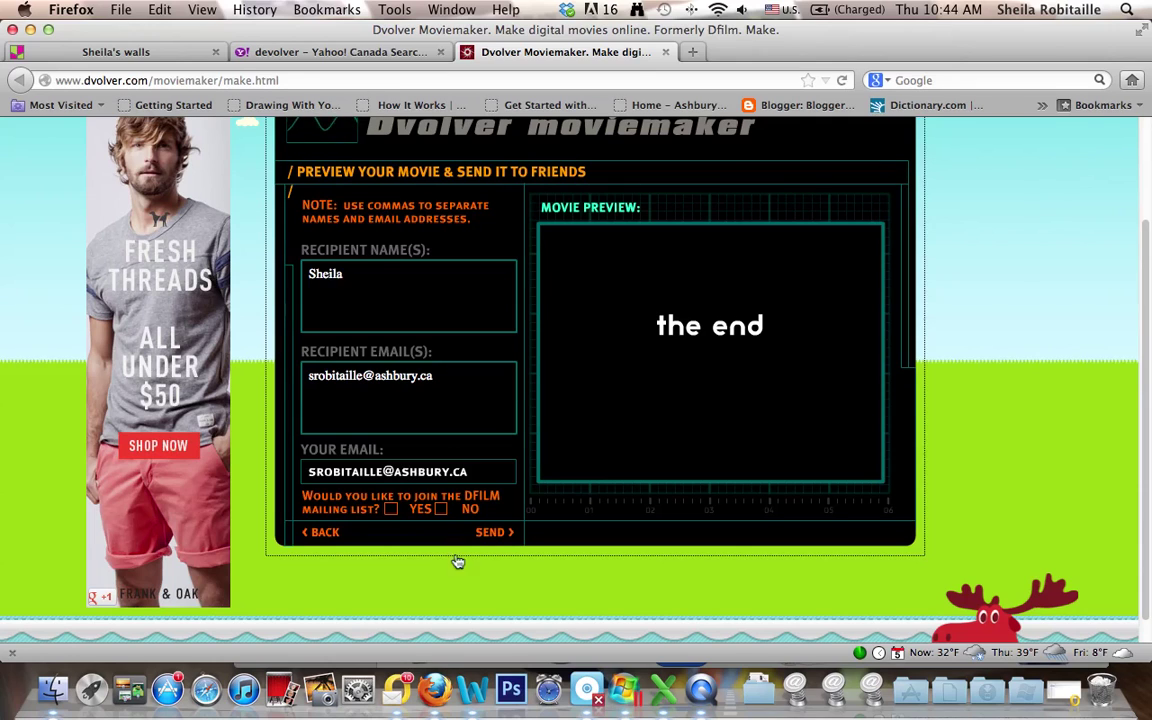
left_click(494, 535)
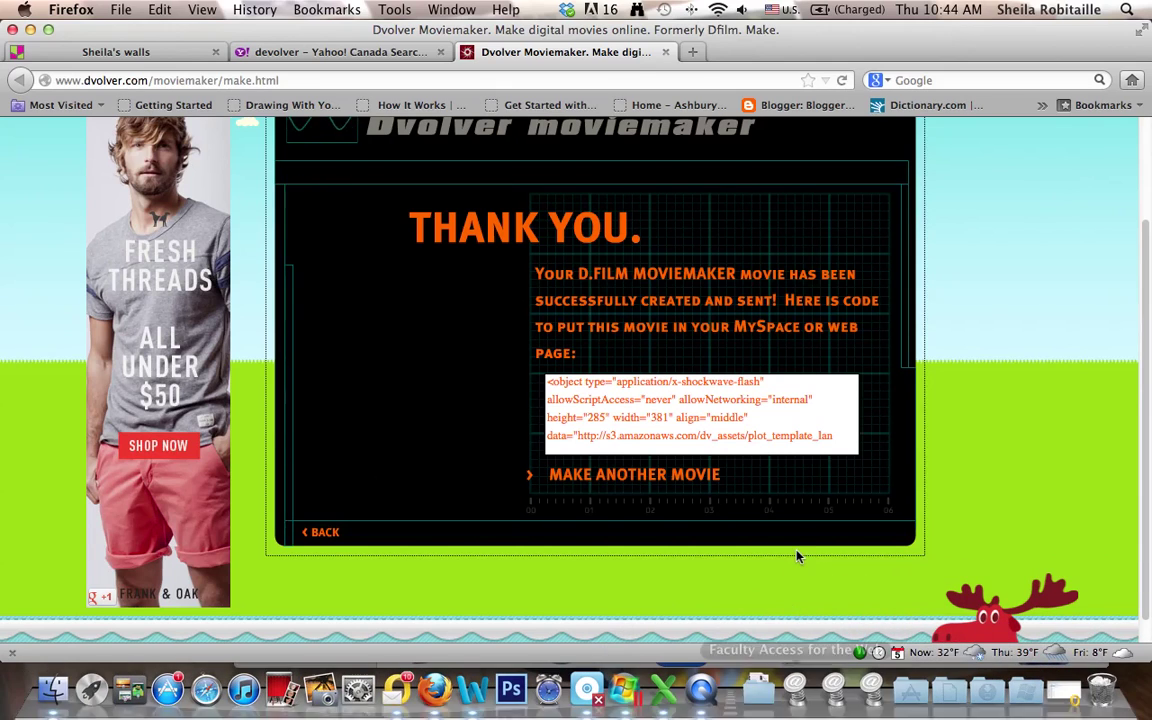
scroll(797, 556, "up", 2)
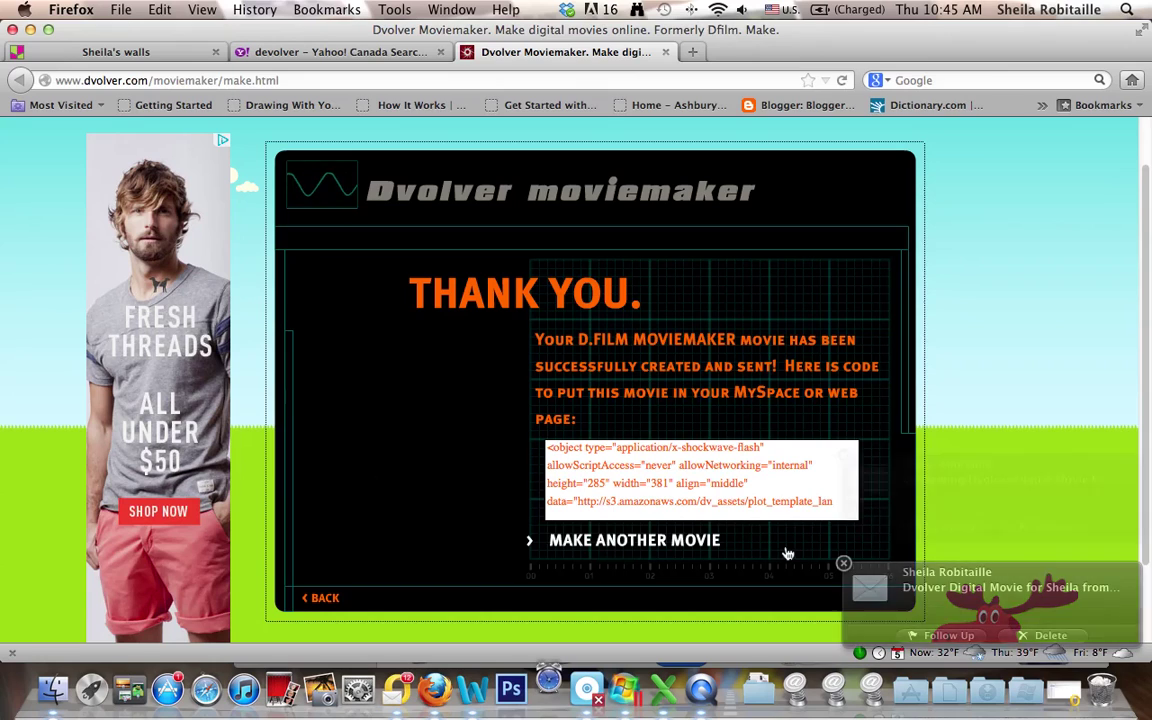
left_click(843, 564)
left_click(843, 456)
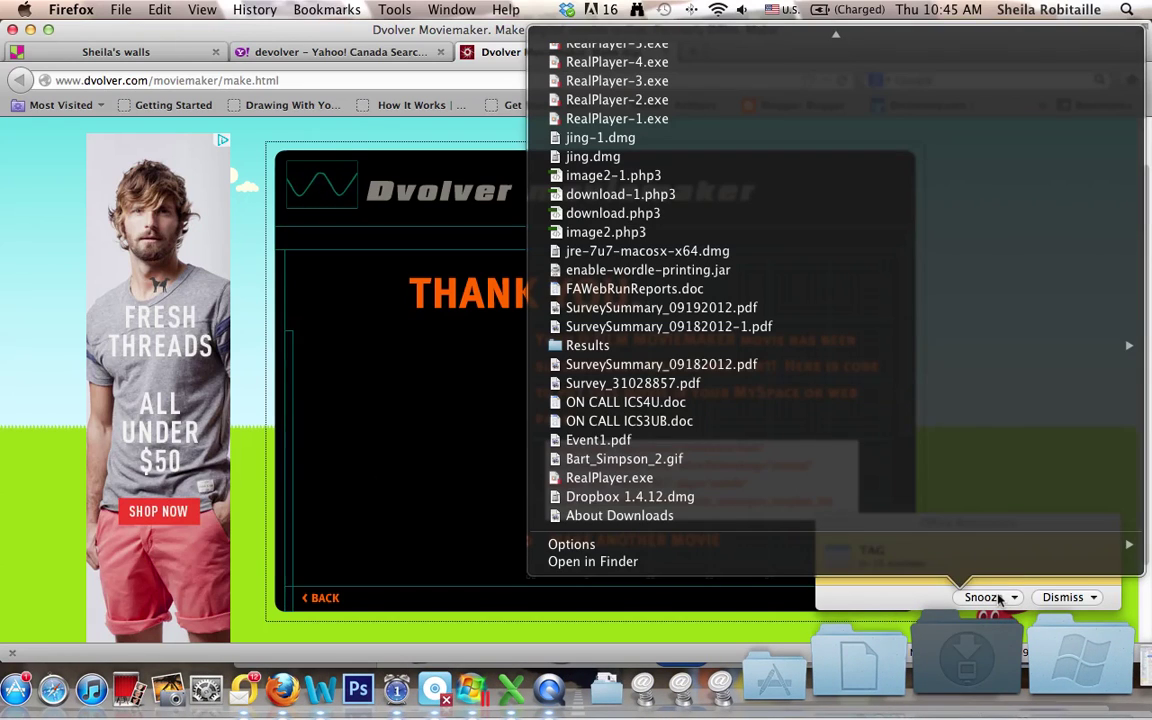
left_click(960, 645)
left_click(907, 598)
left_click(995, 598)
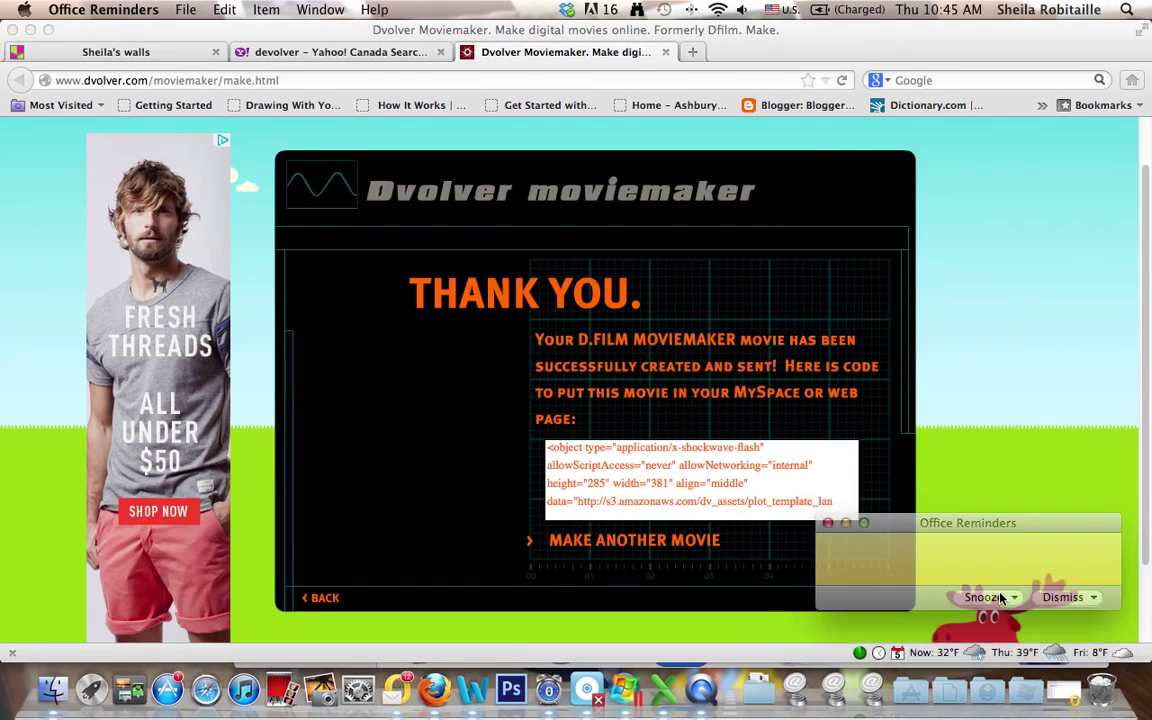